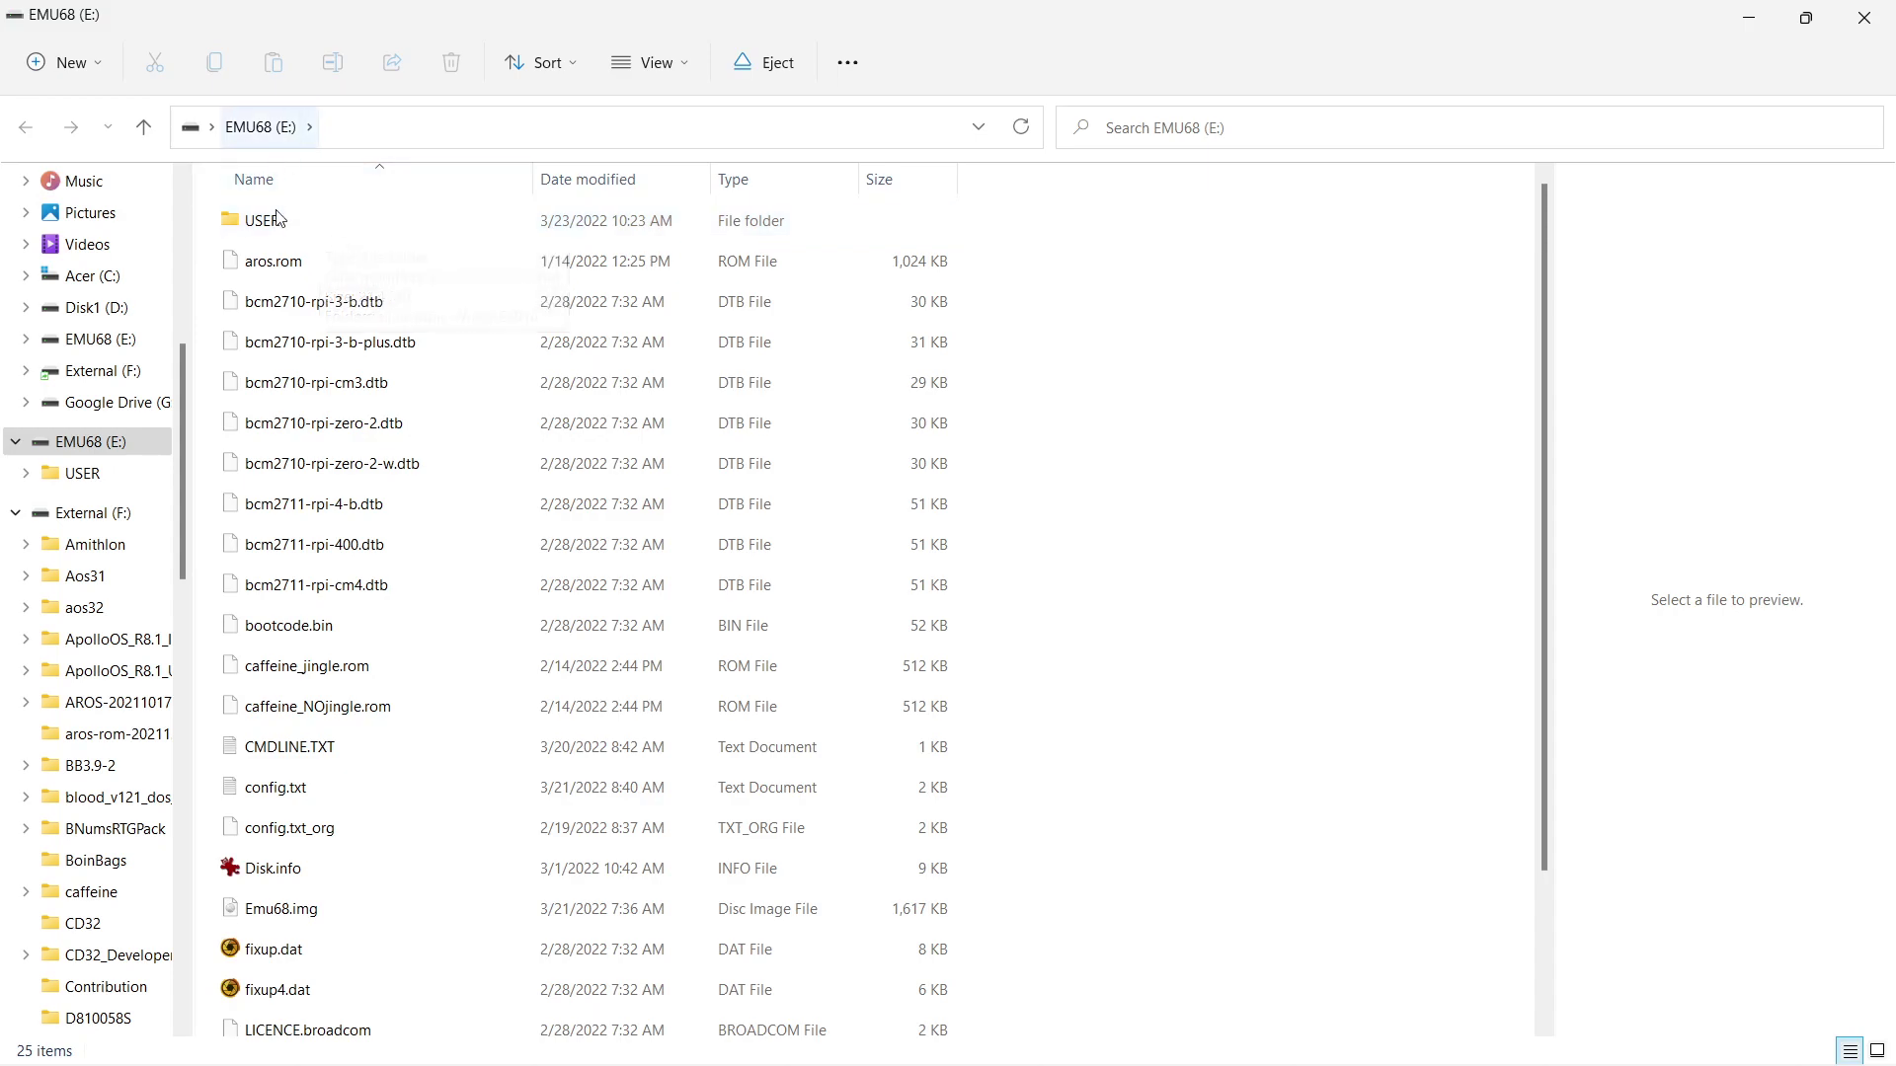
# - Open USER\WinUAE4910 and bring up the context menu for winuae.exe
pyautogui.doubleClick(331, 226)
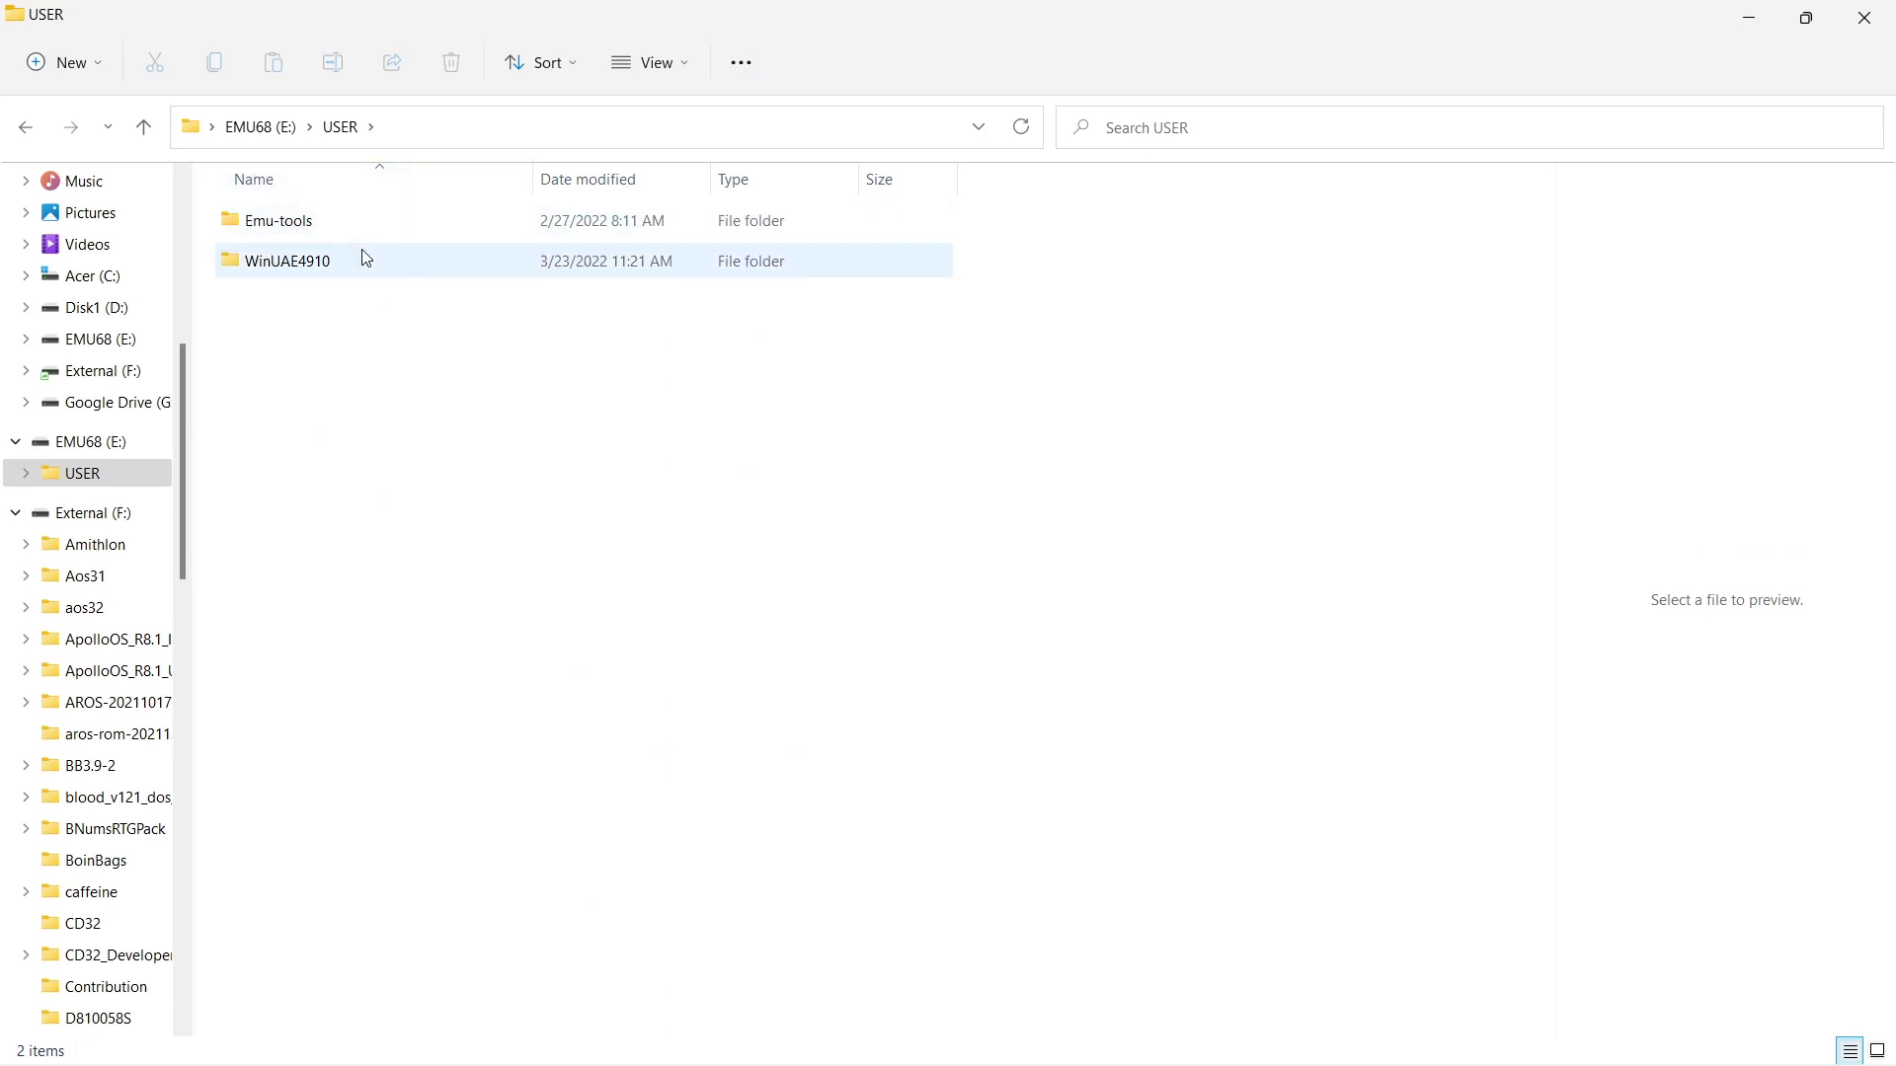
pyautogui.doubleClick(381, 264)
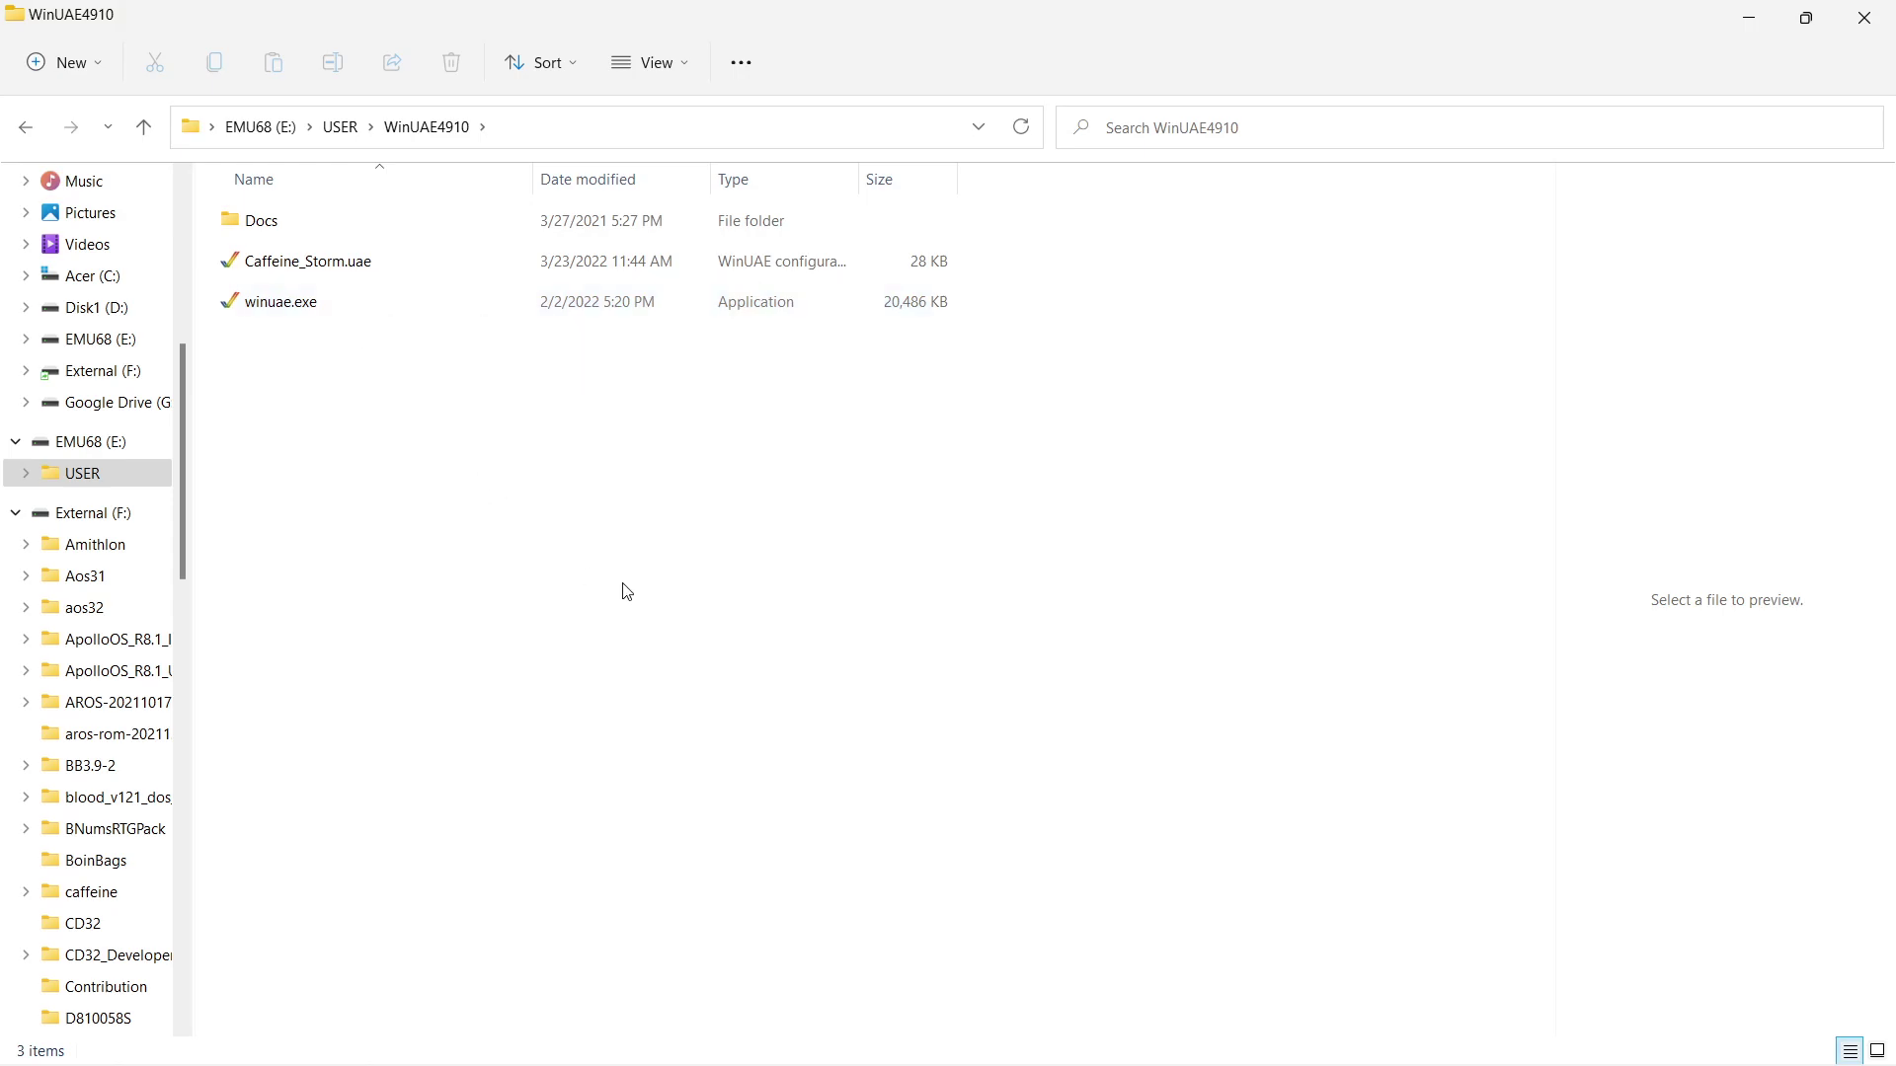
pyautogui.click(375, 302)
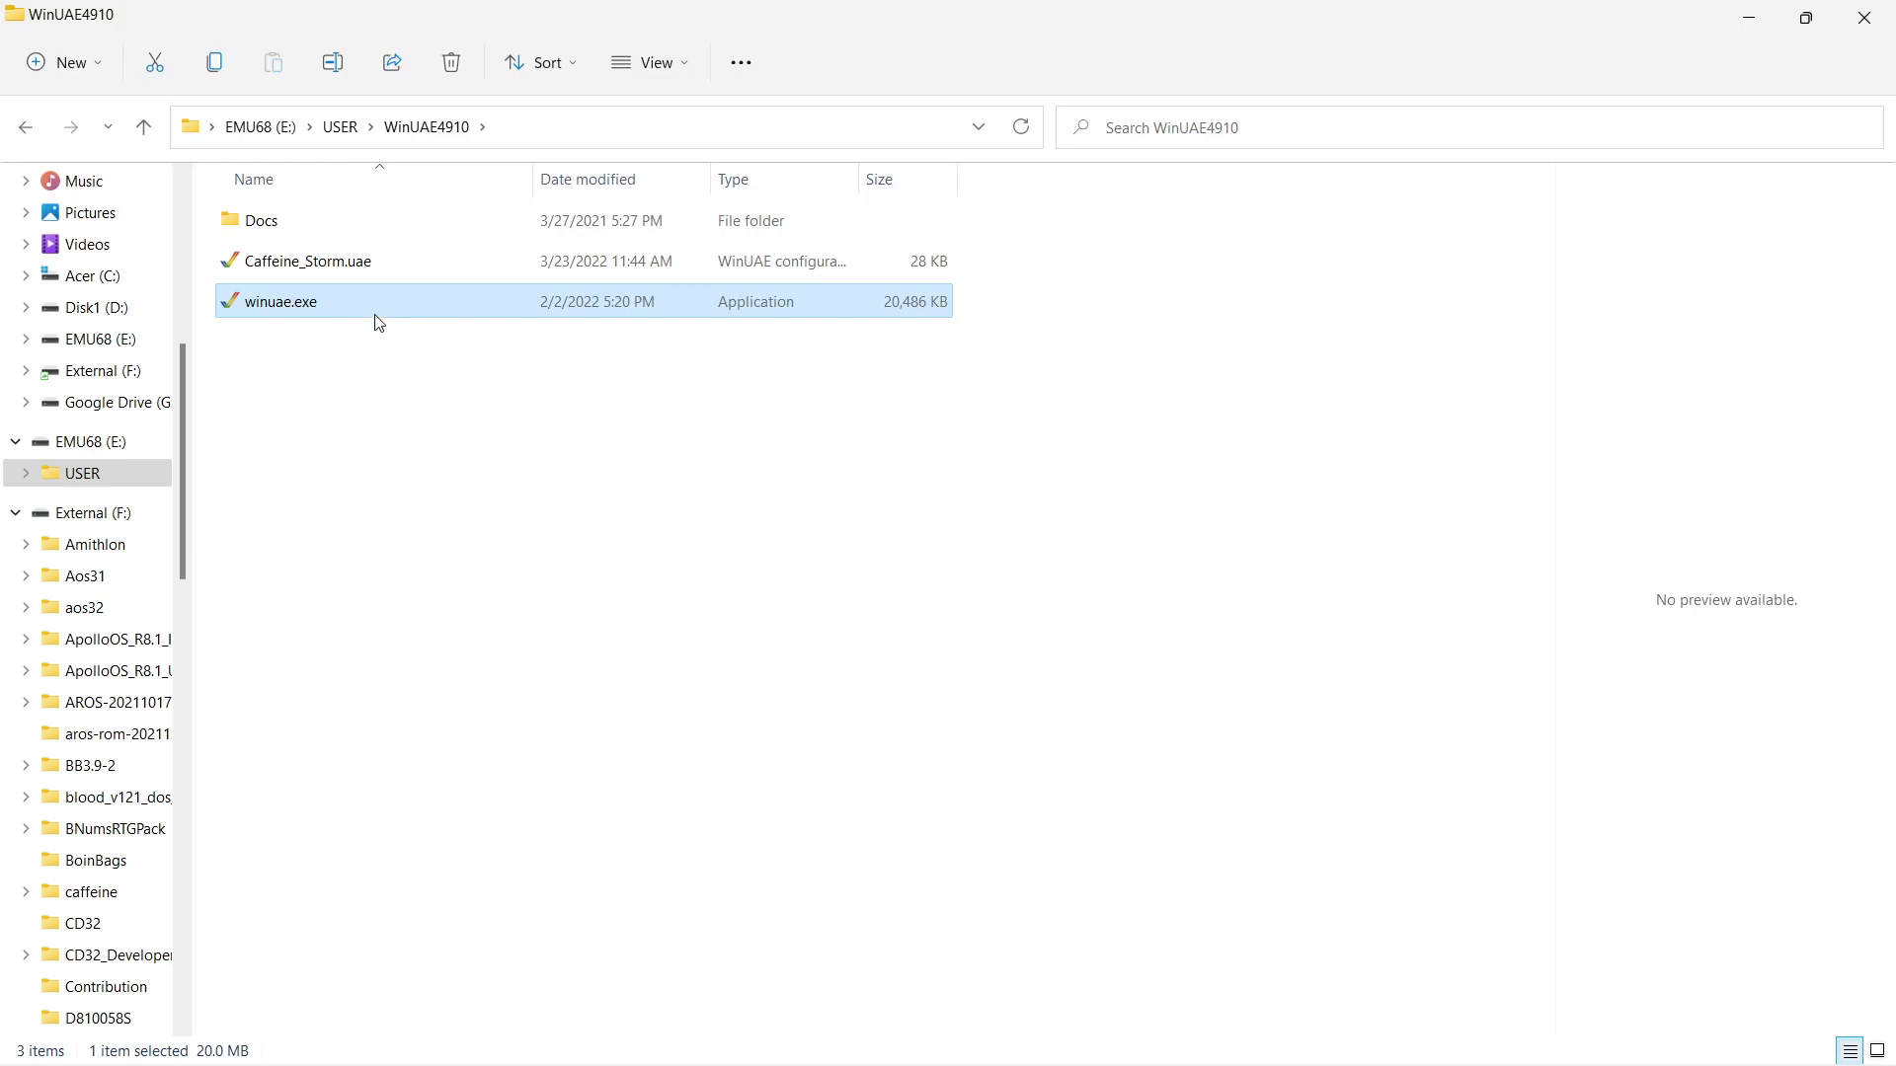
pyautogui.rightClick(374, 308)
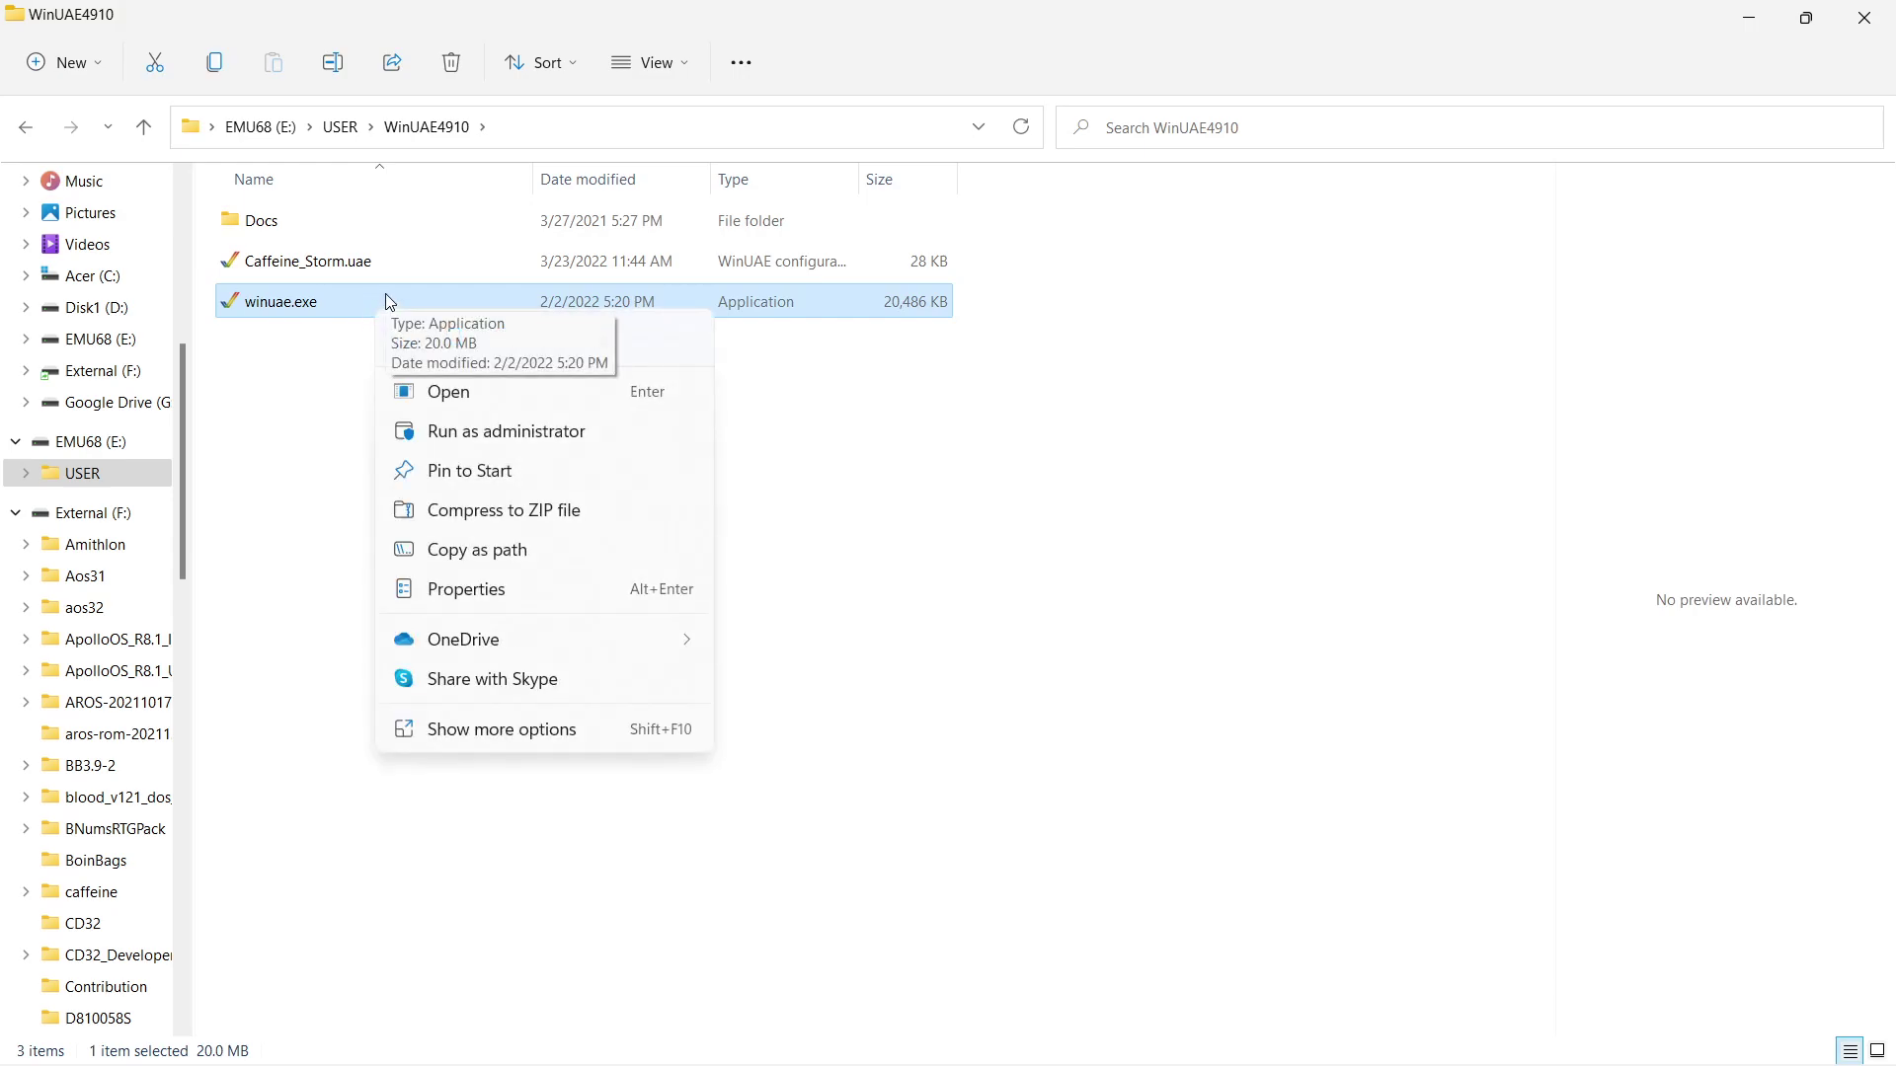
# - Run WinUAE as administrator, dismiss the ROM warning, and load E:\USER\WinUAE4910\Caffeine_Storm.uae
pyautogui.click(559, 451)
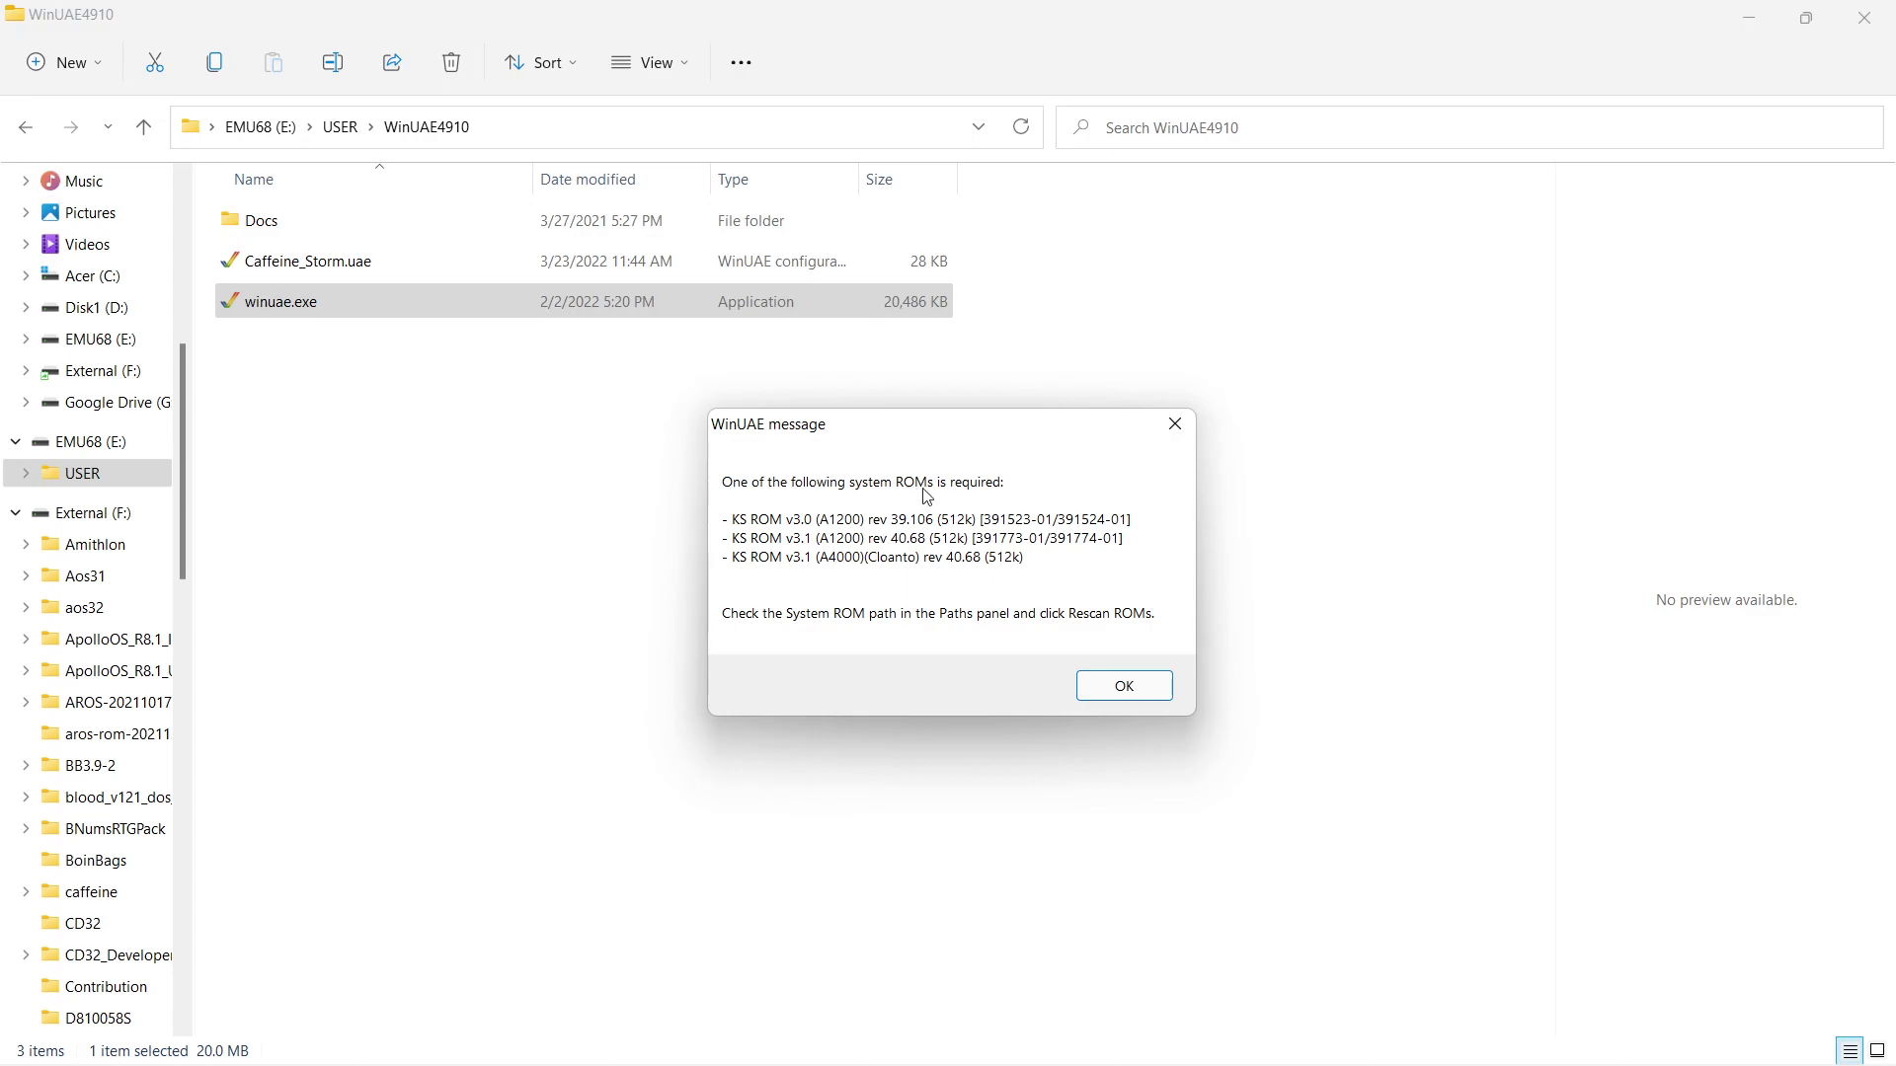
pyautogui.click(1136, 691)
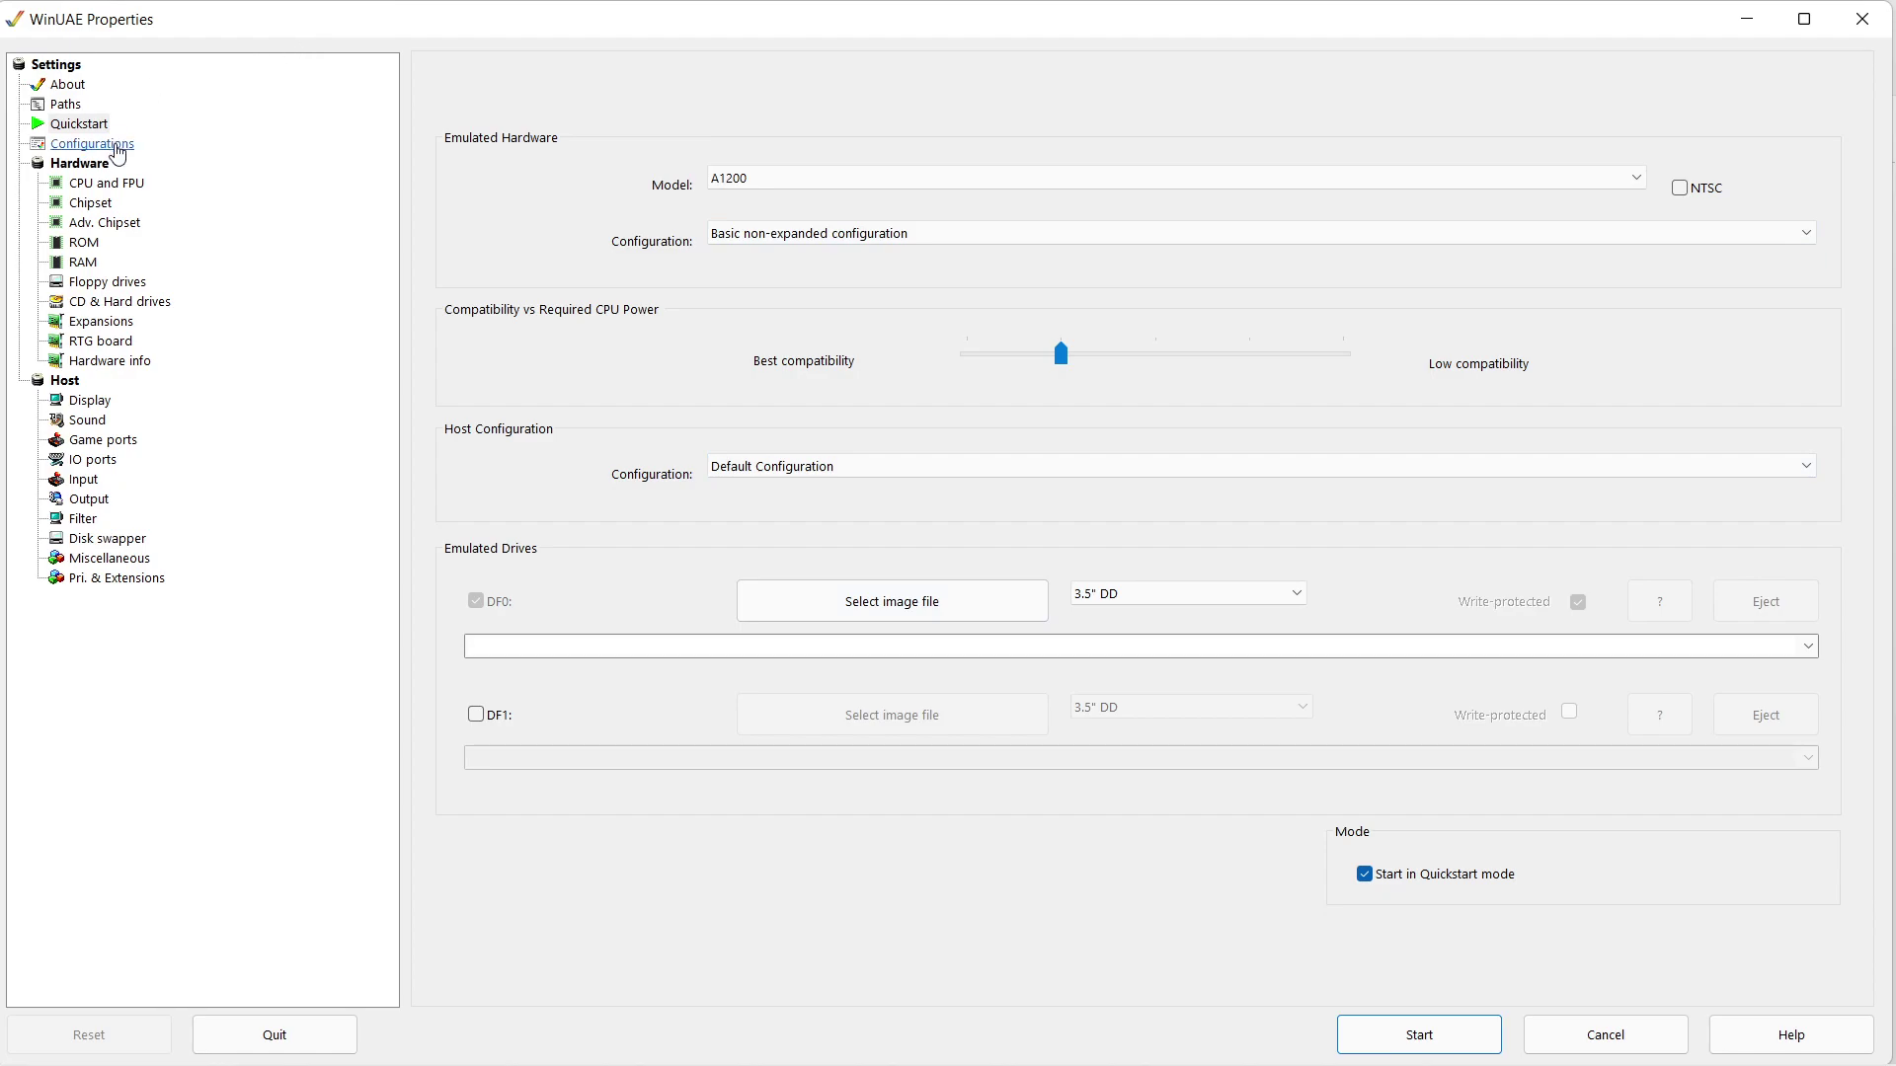
pyautogui.click(119, 155)
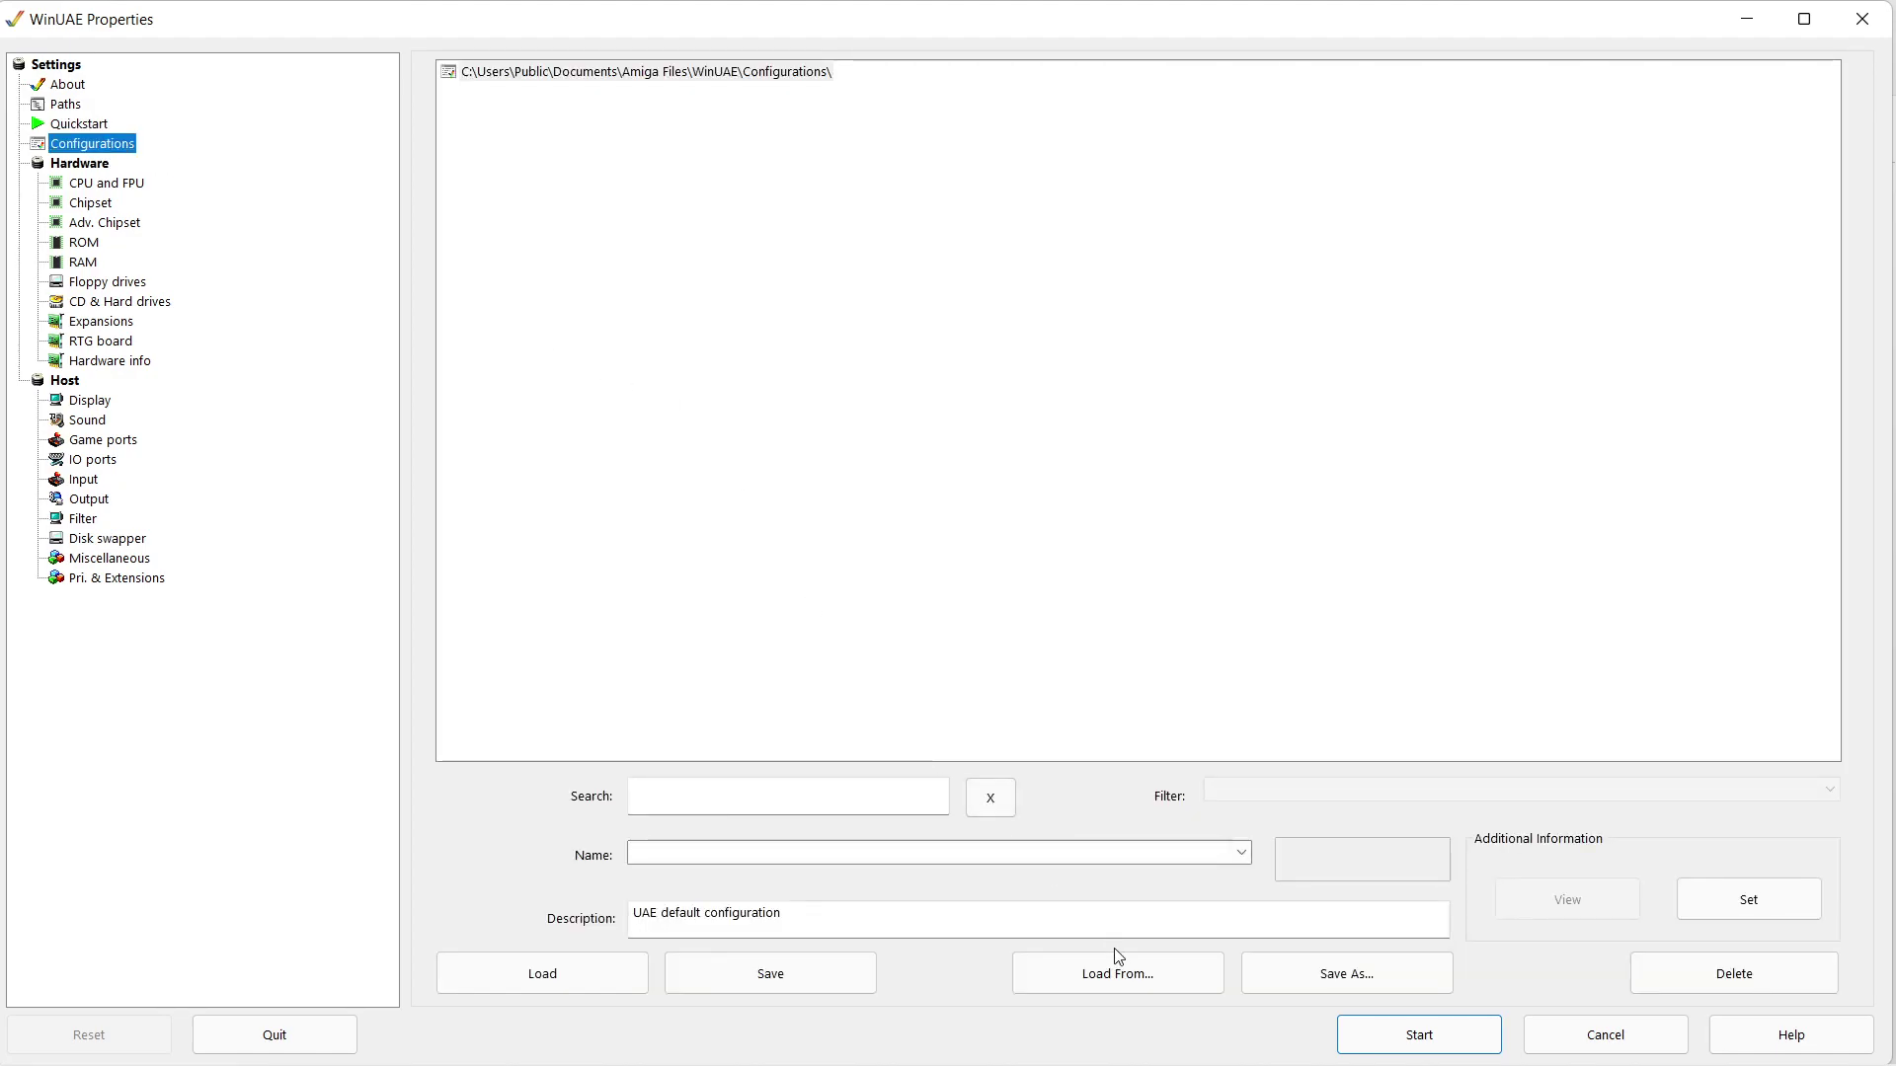
pyautogui.click(1157, 981)
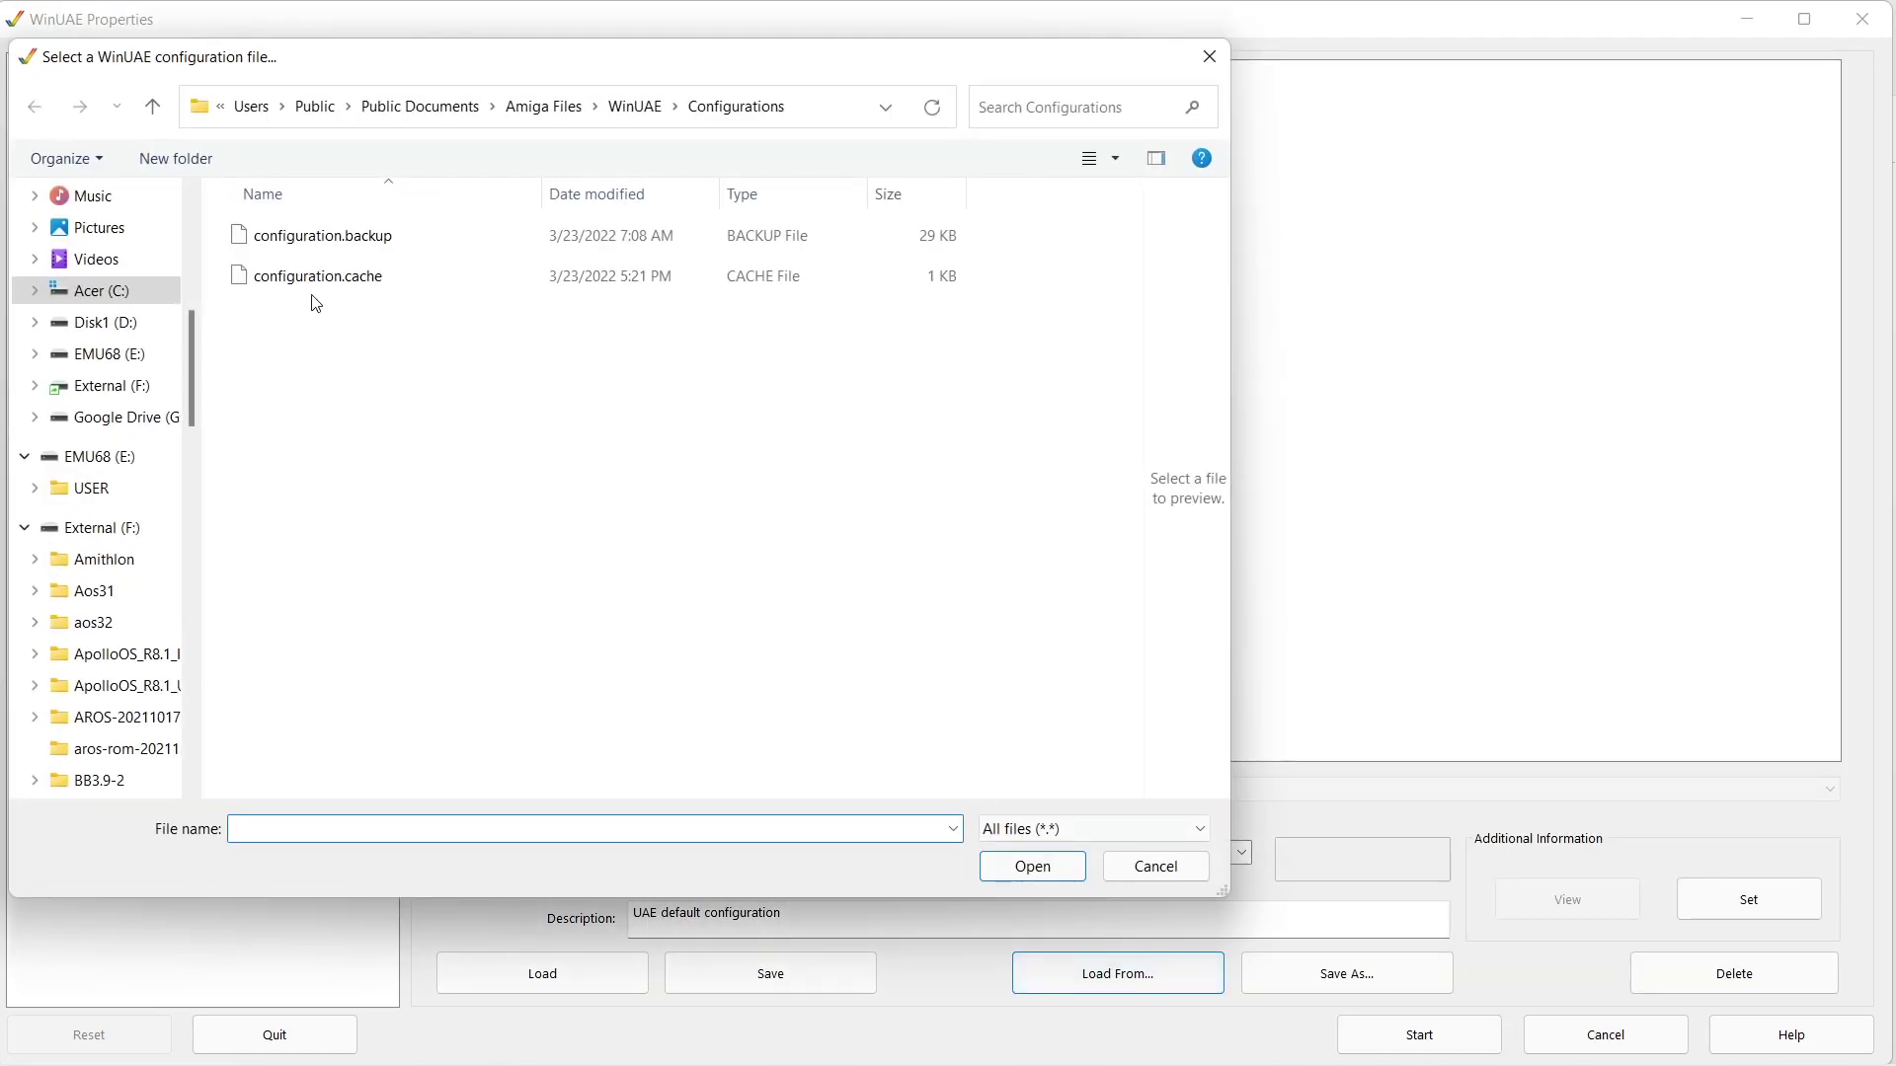
pyautogui.click(117, 459)
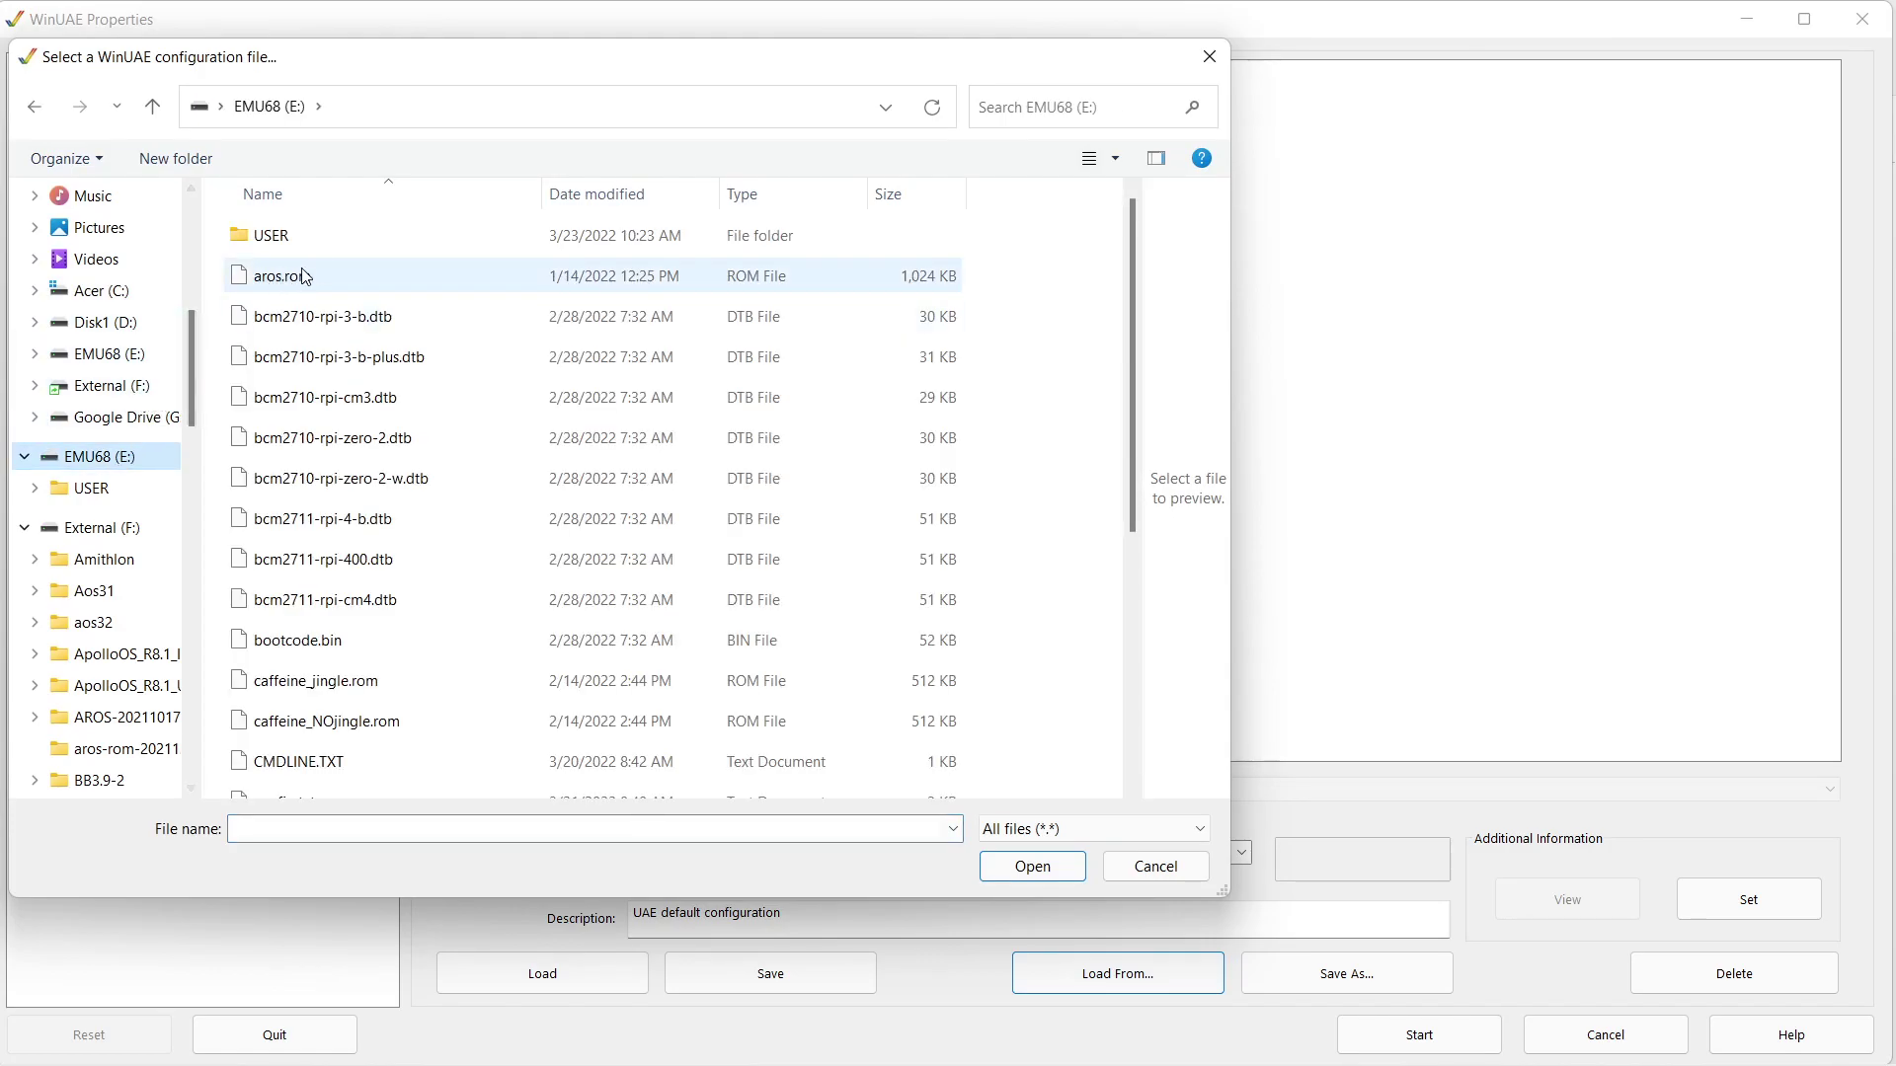
pyautogui.doubleClick(326, 249)
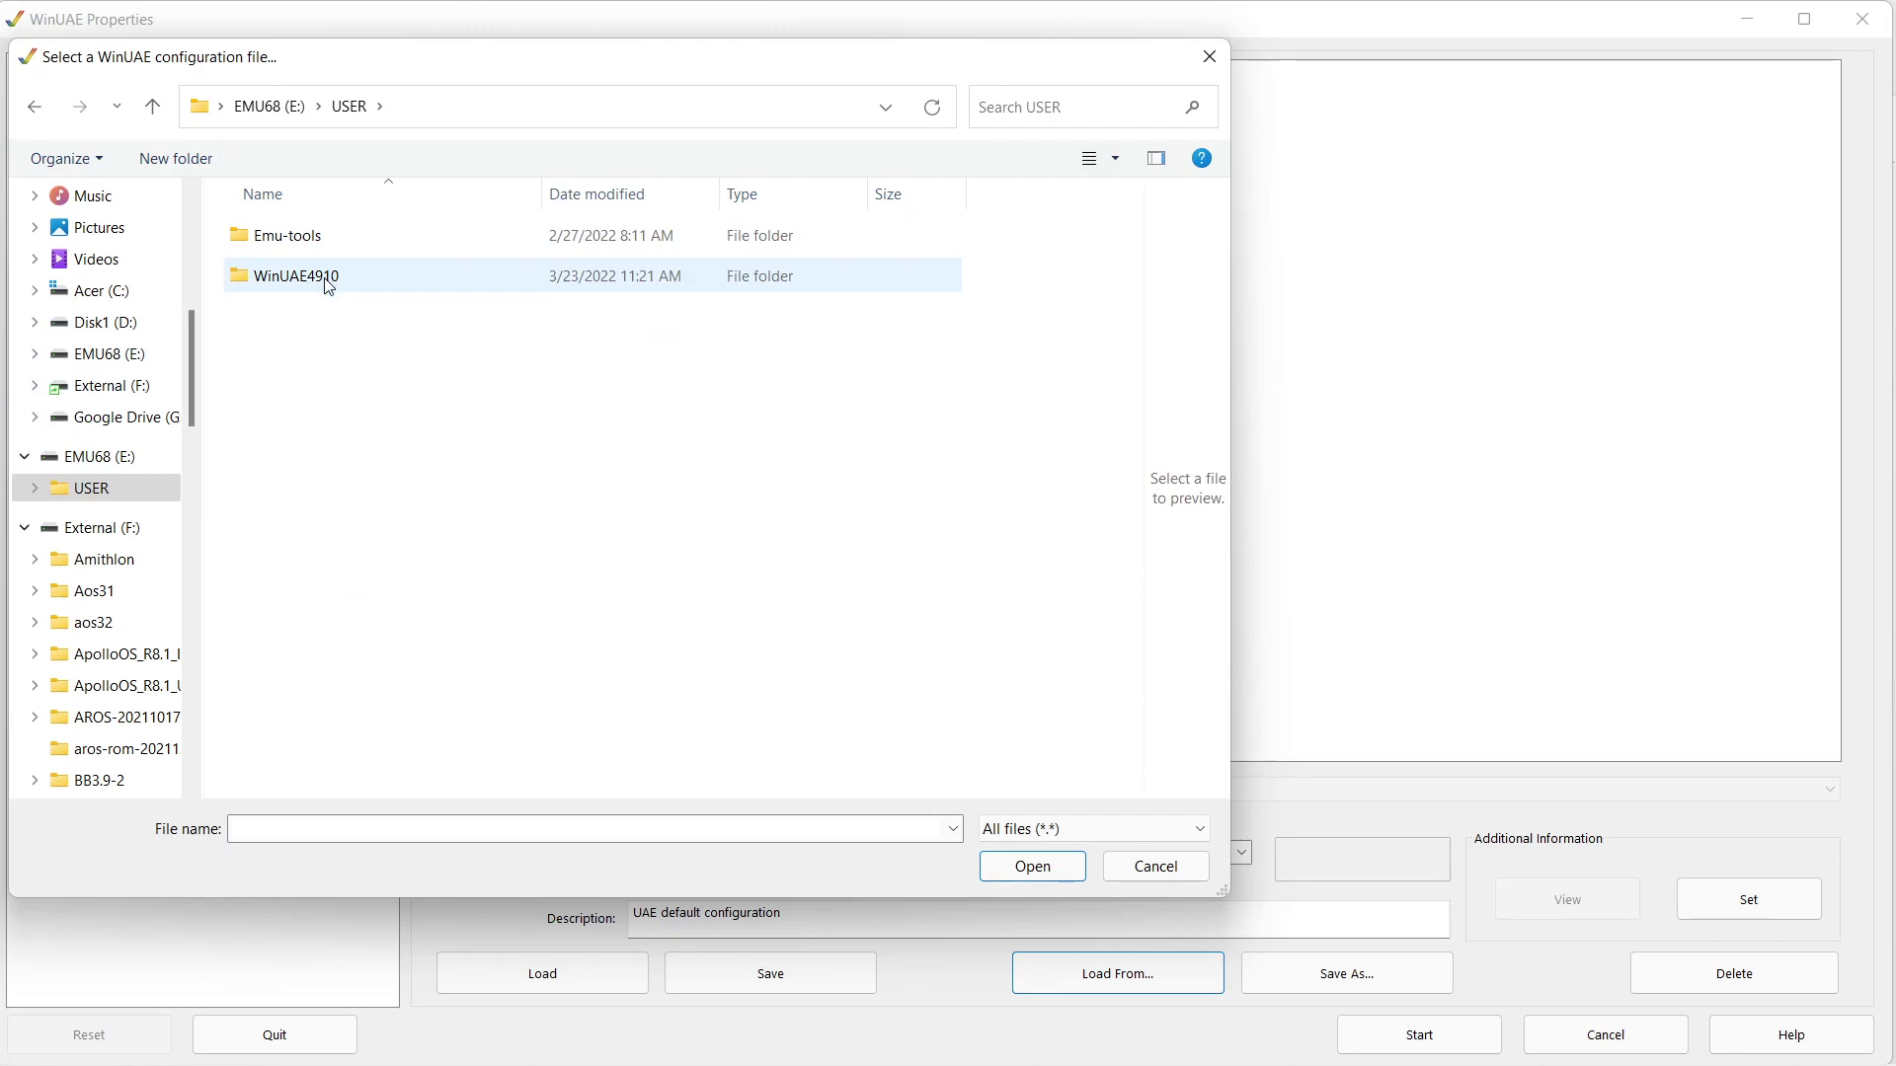
pyautogui.doubleClick(329, 283)
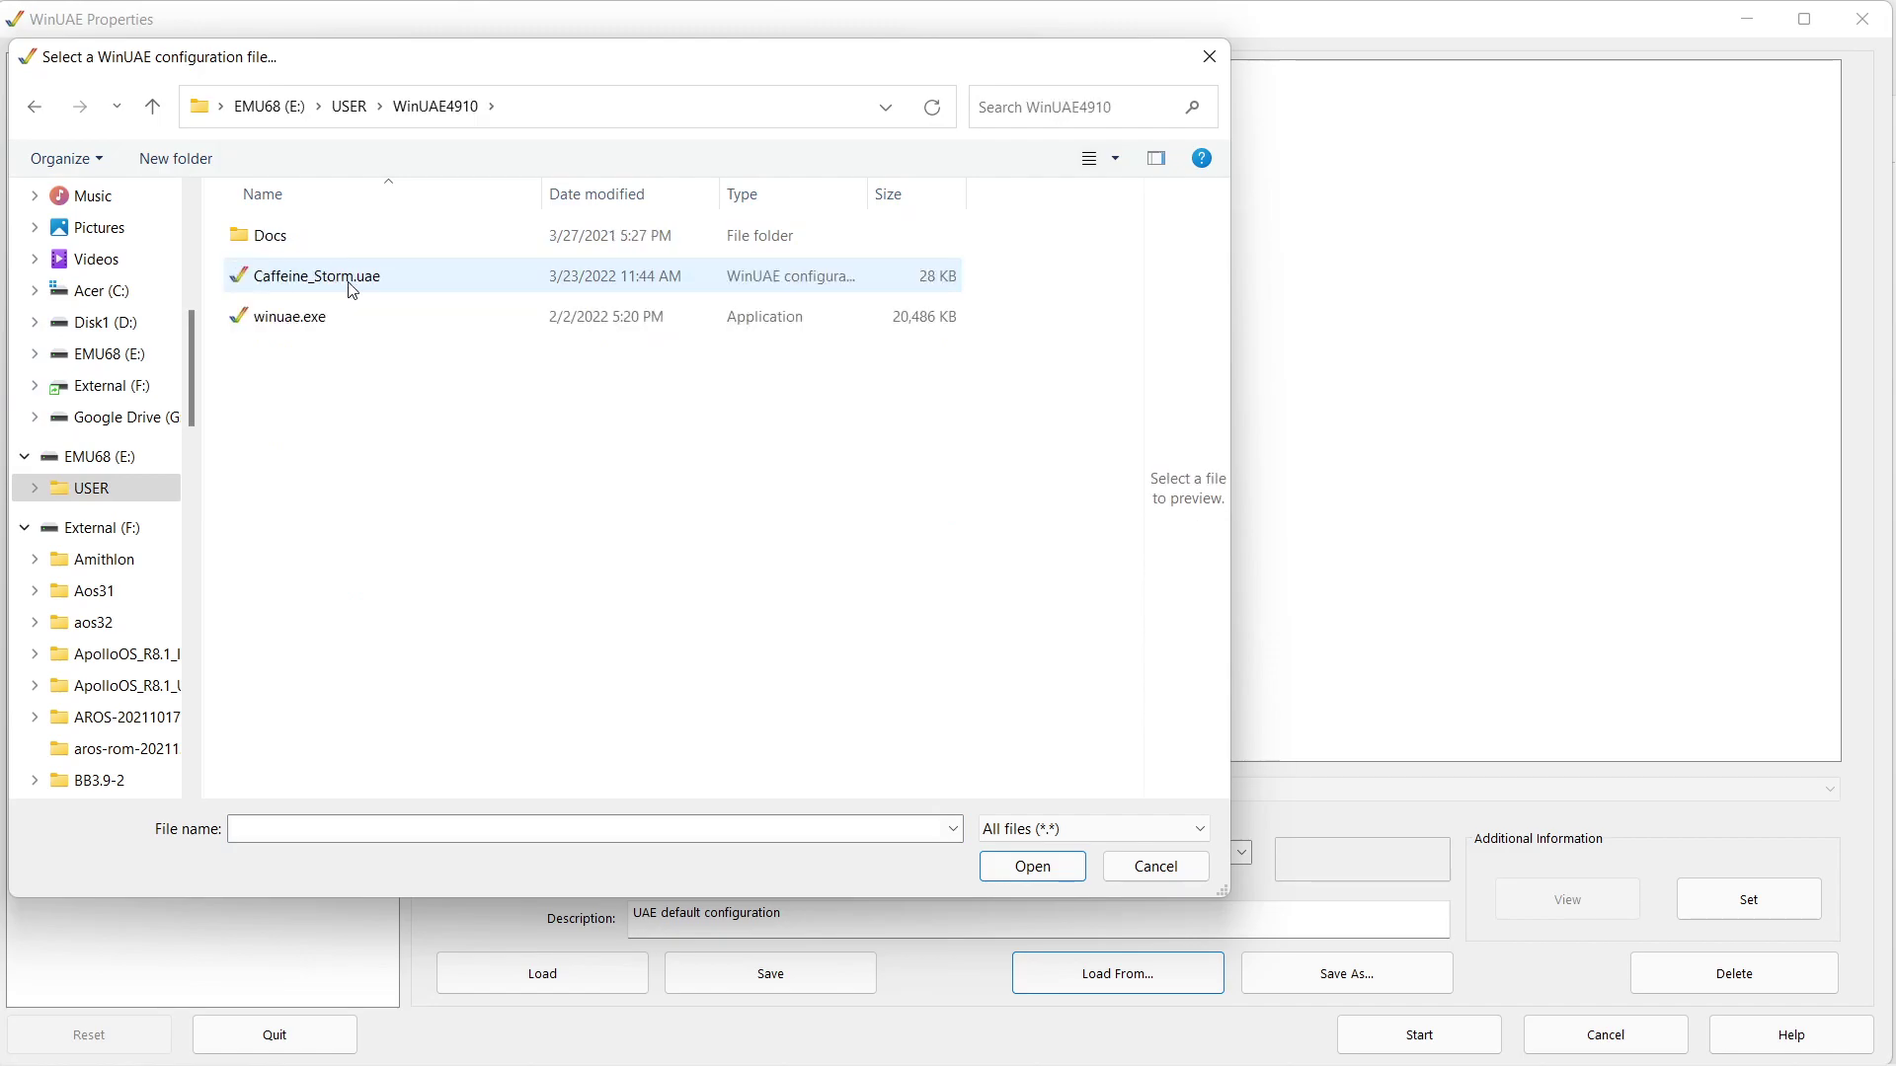
pyautogui.click(358, 287)
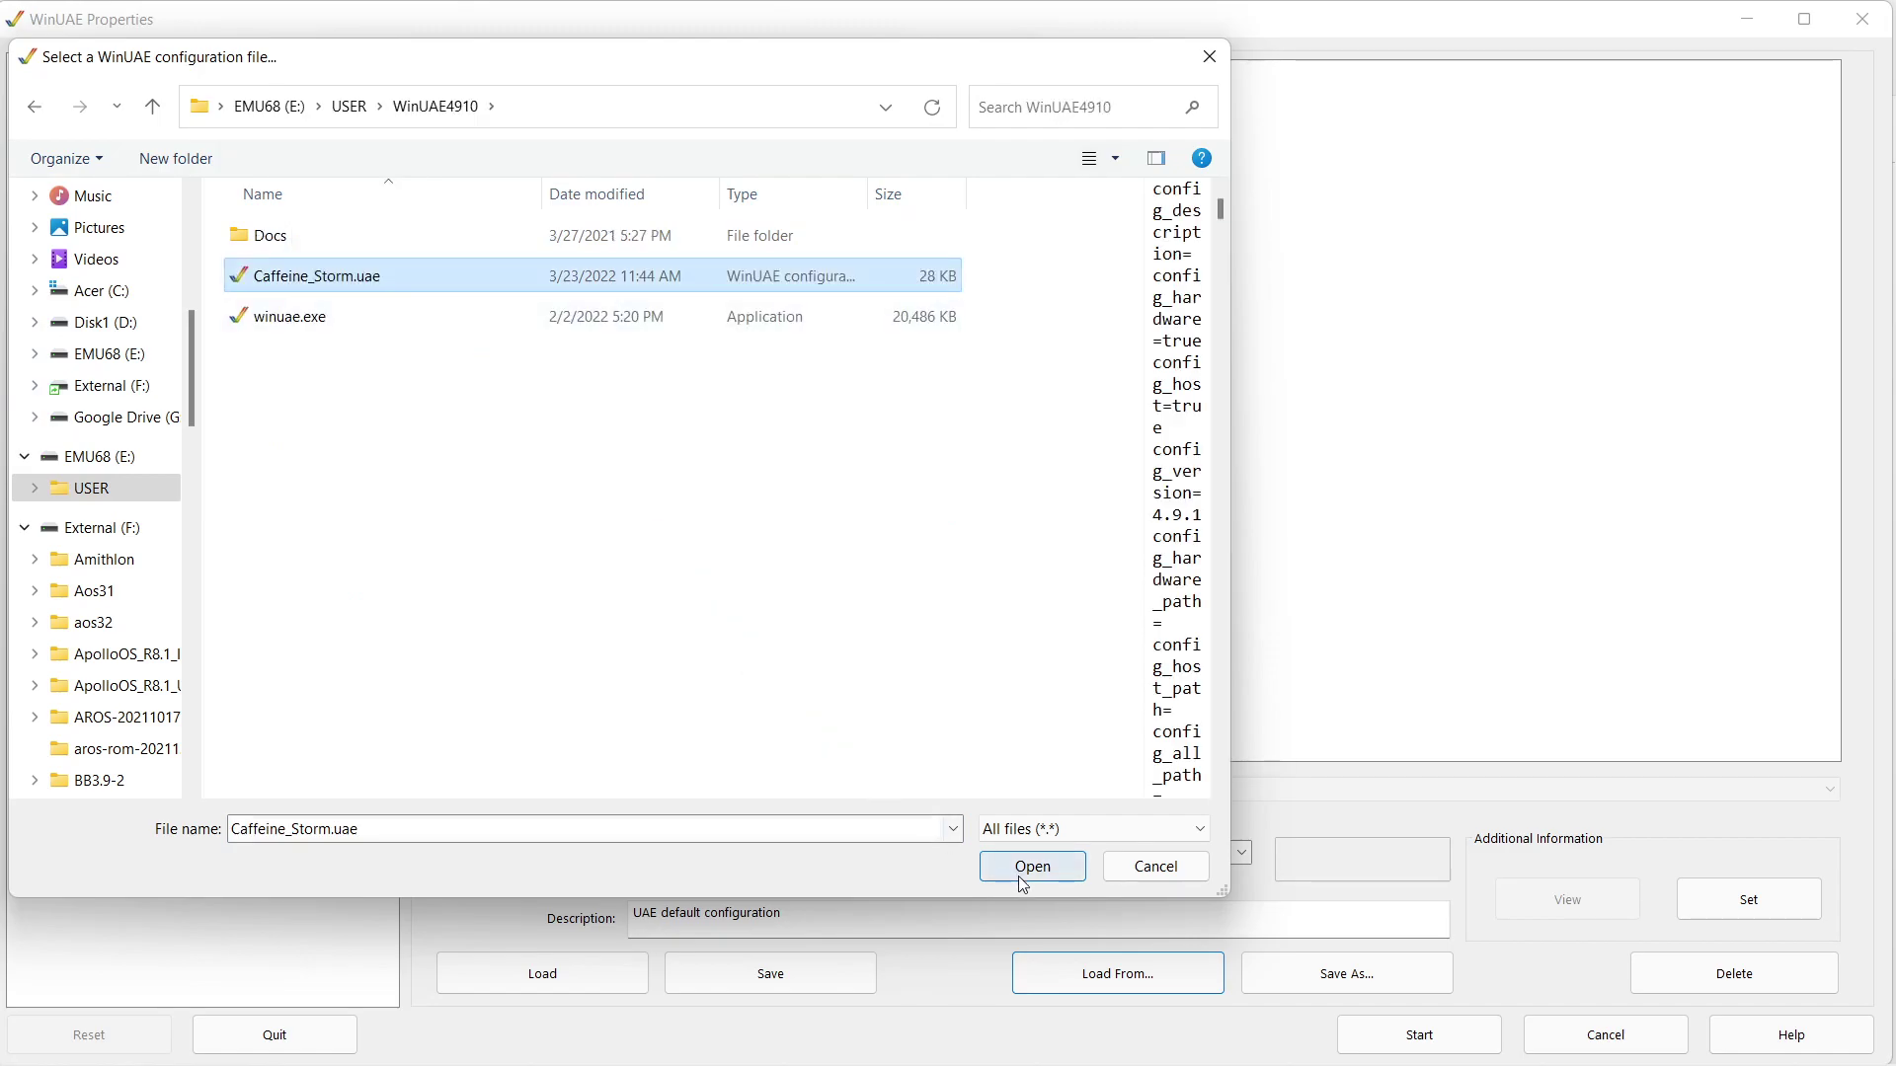
pyautogui.click(1024, 868)
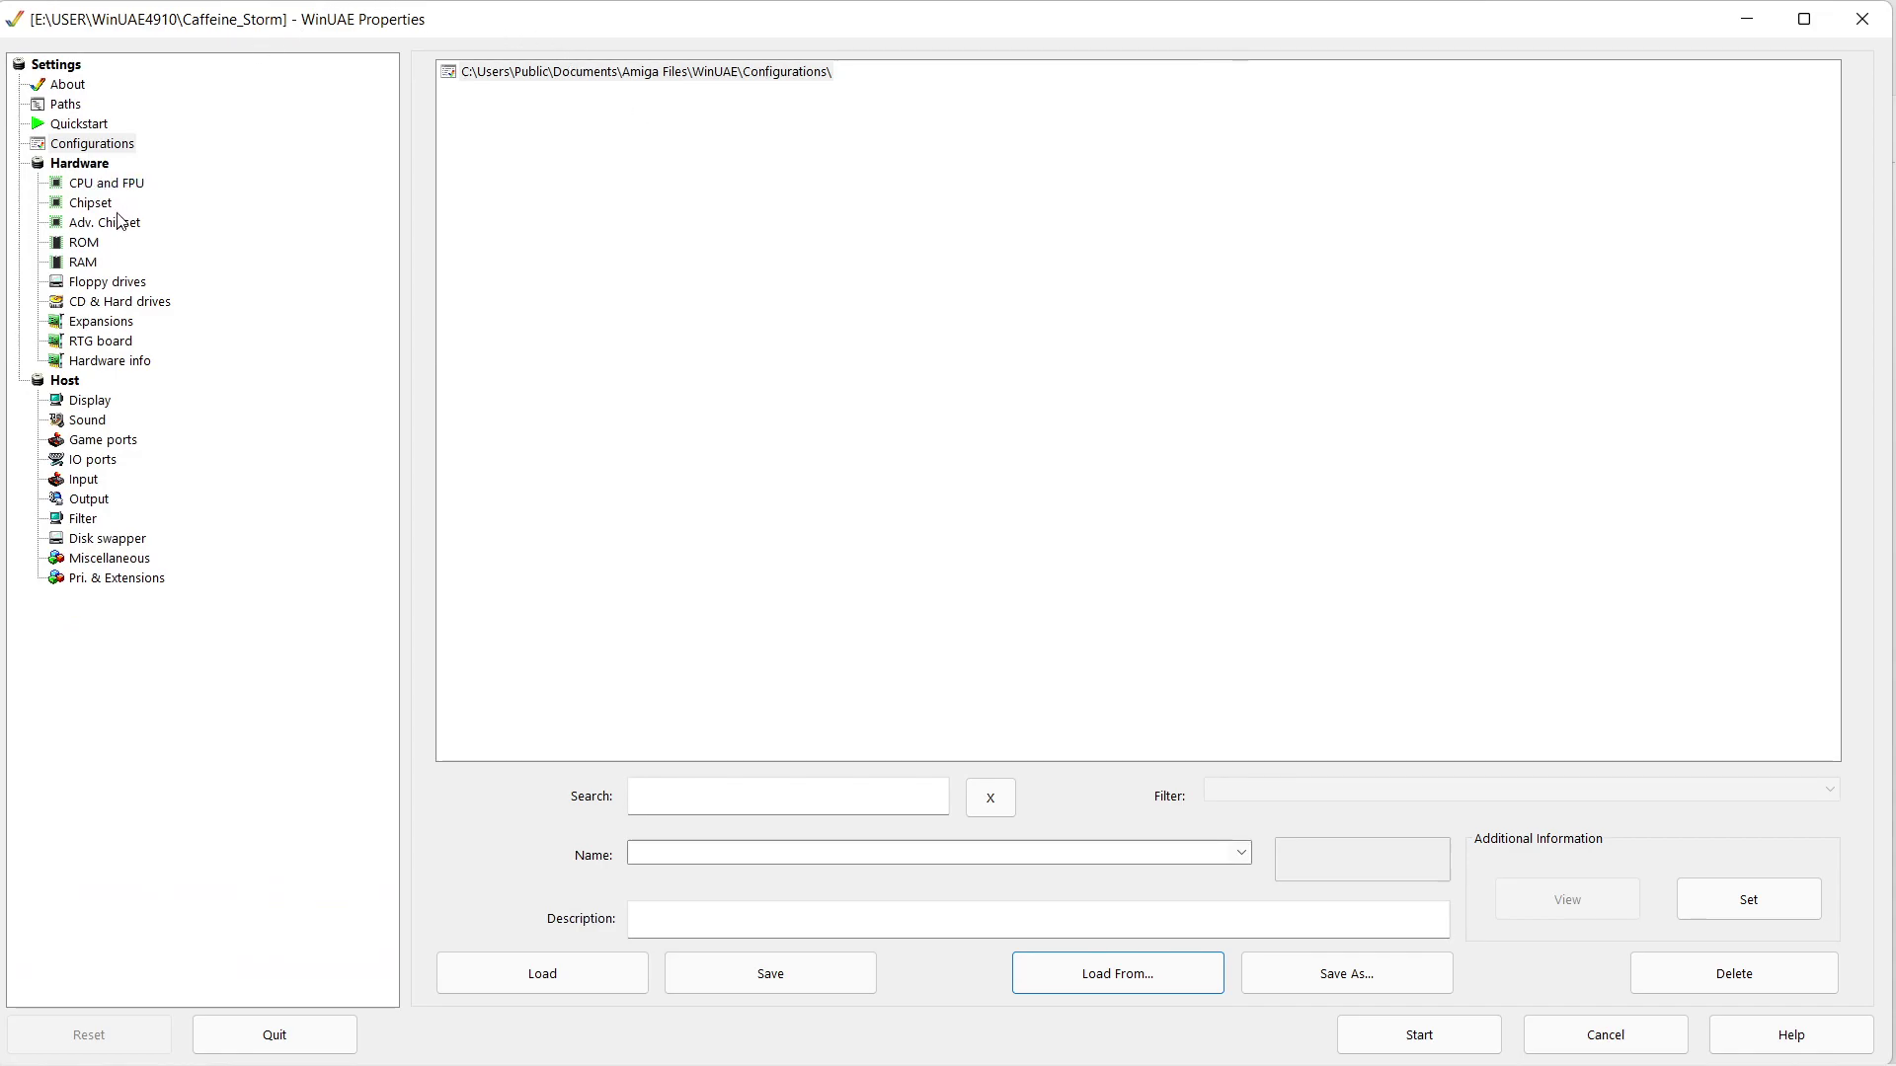
# - Set the main ROM file to E:\caffeine_jingle.rom, then go to the CD & Hard drives page
pyautogui.click(84, 243)
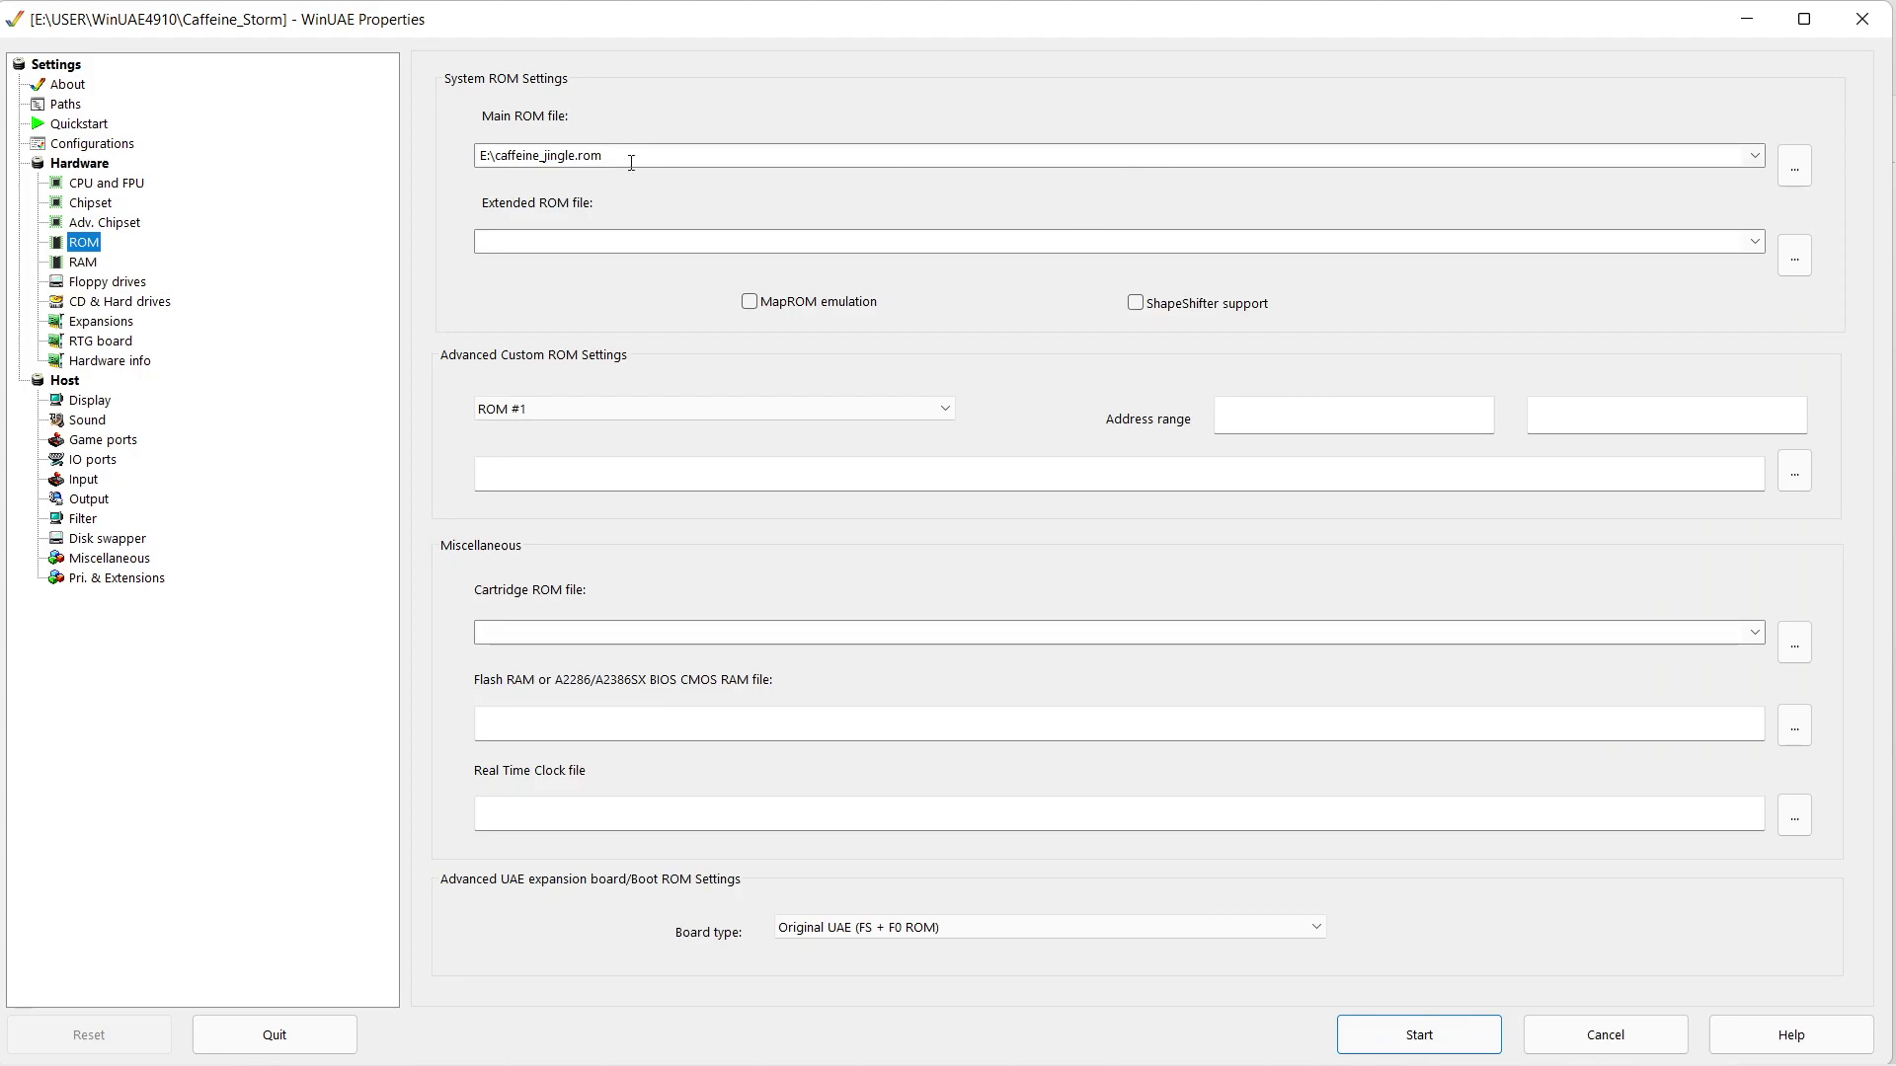
pyautogui.click(1791, 175)
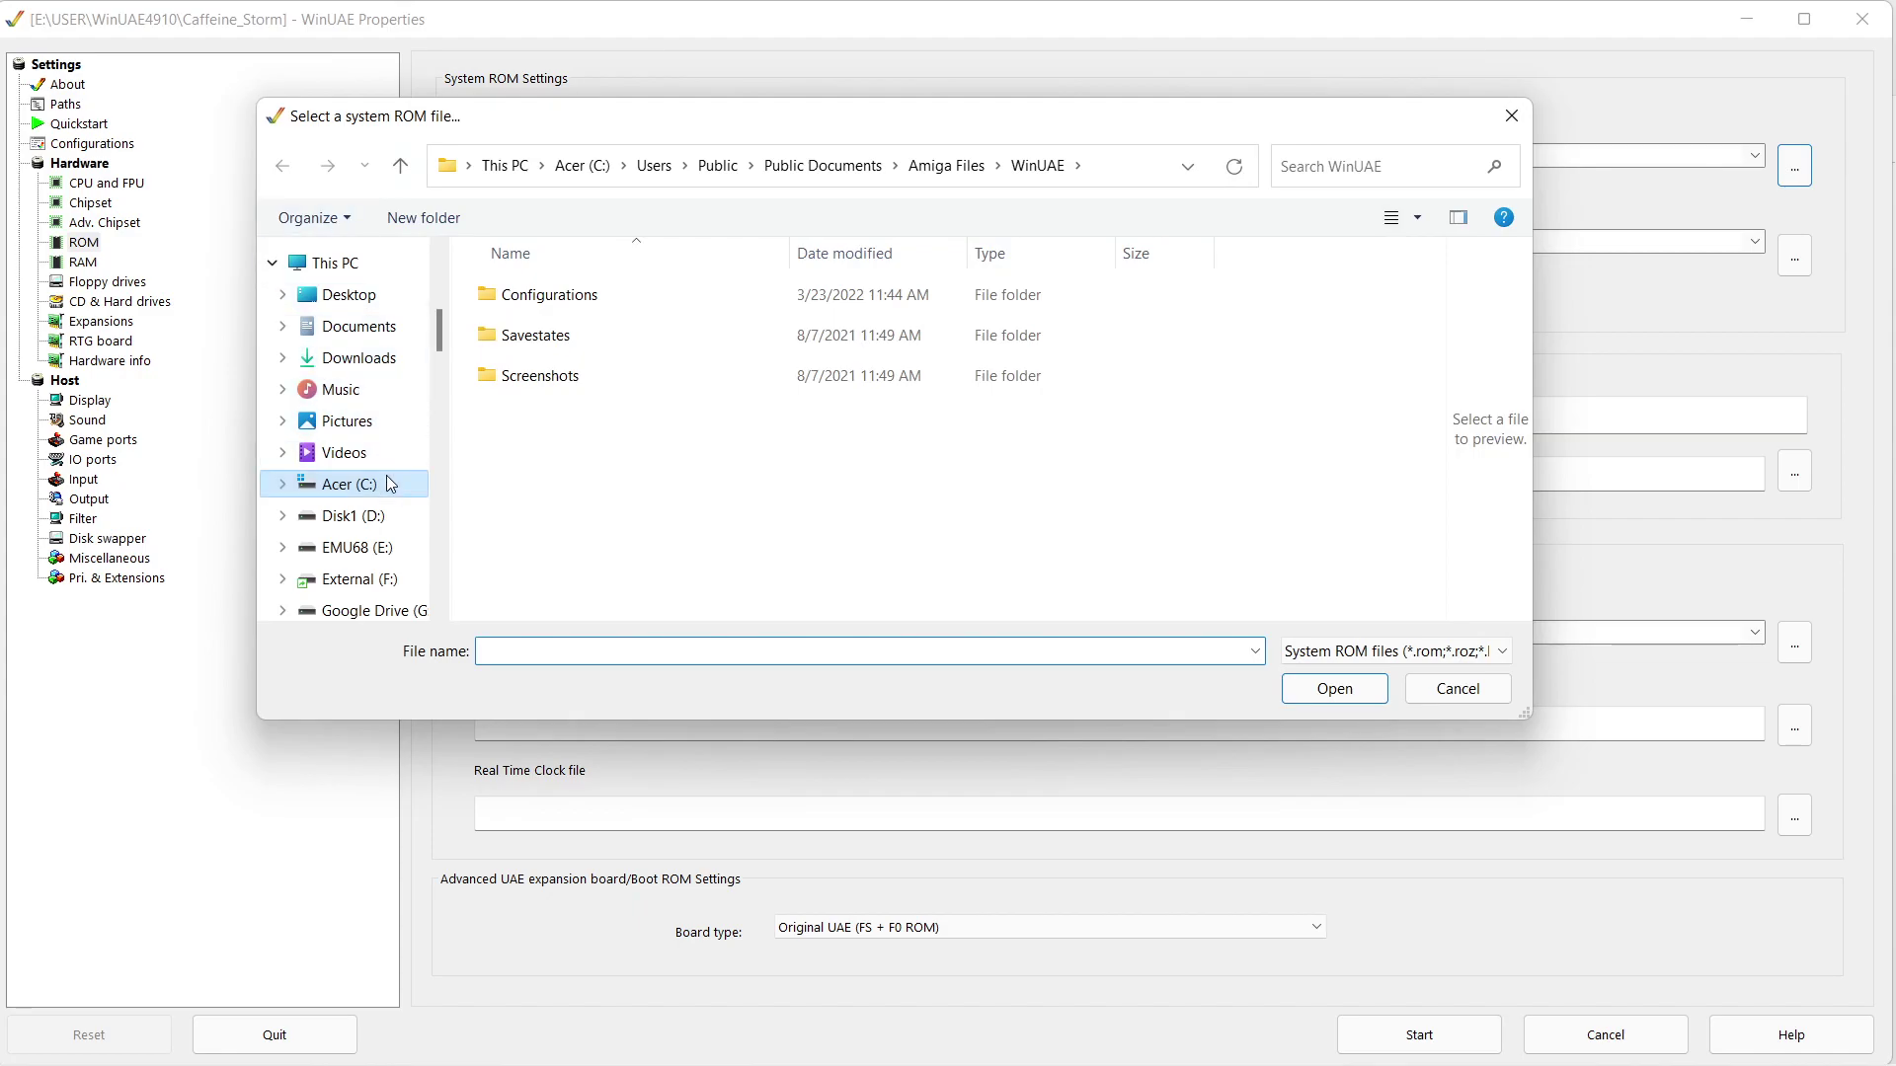
pyautogui.click(385, 549)
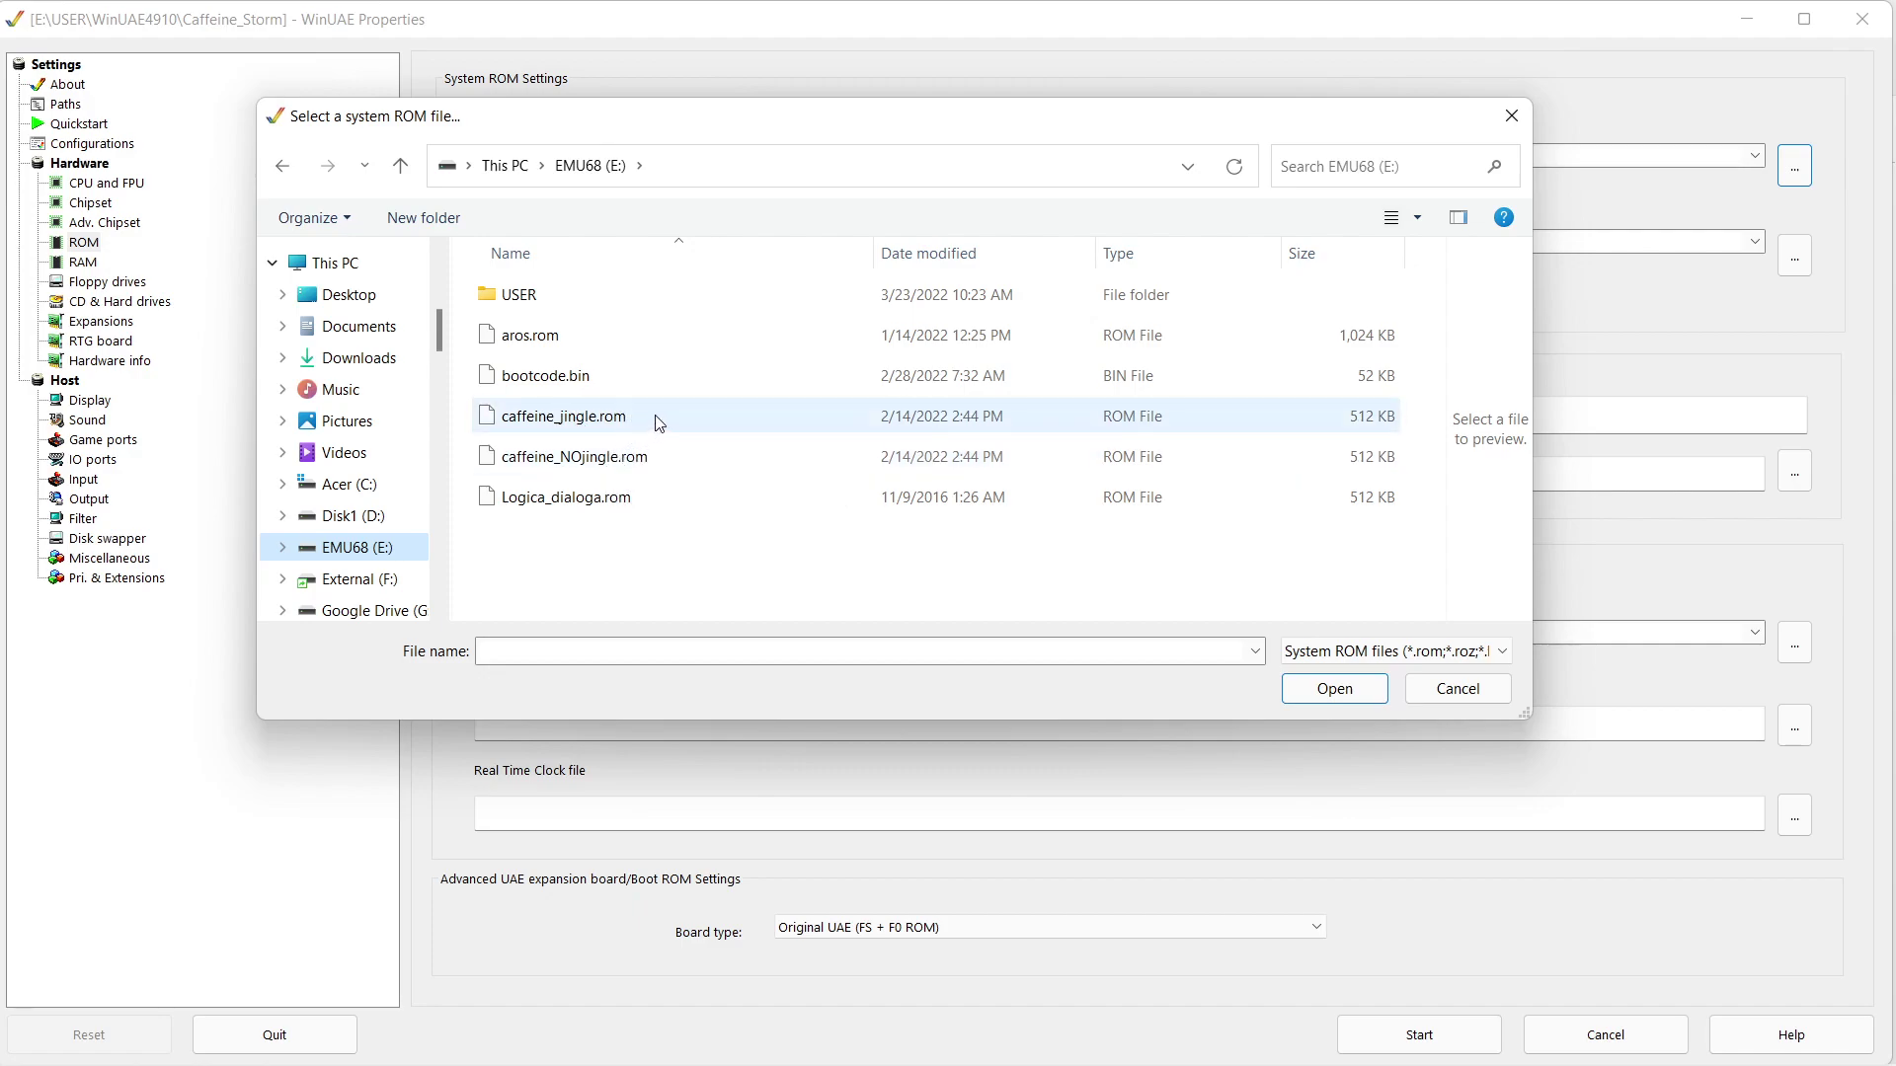
pyautogui.click(624, 419)
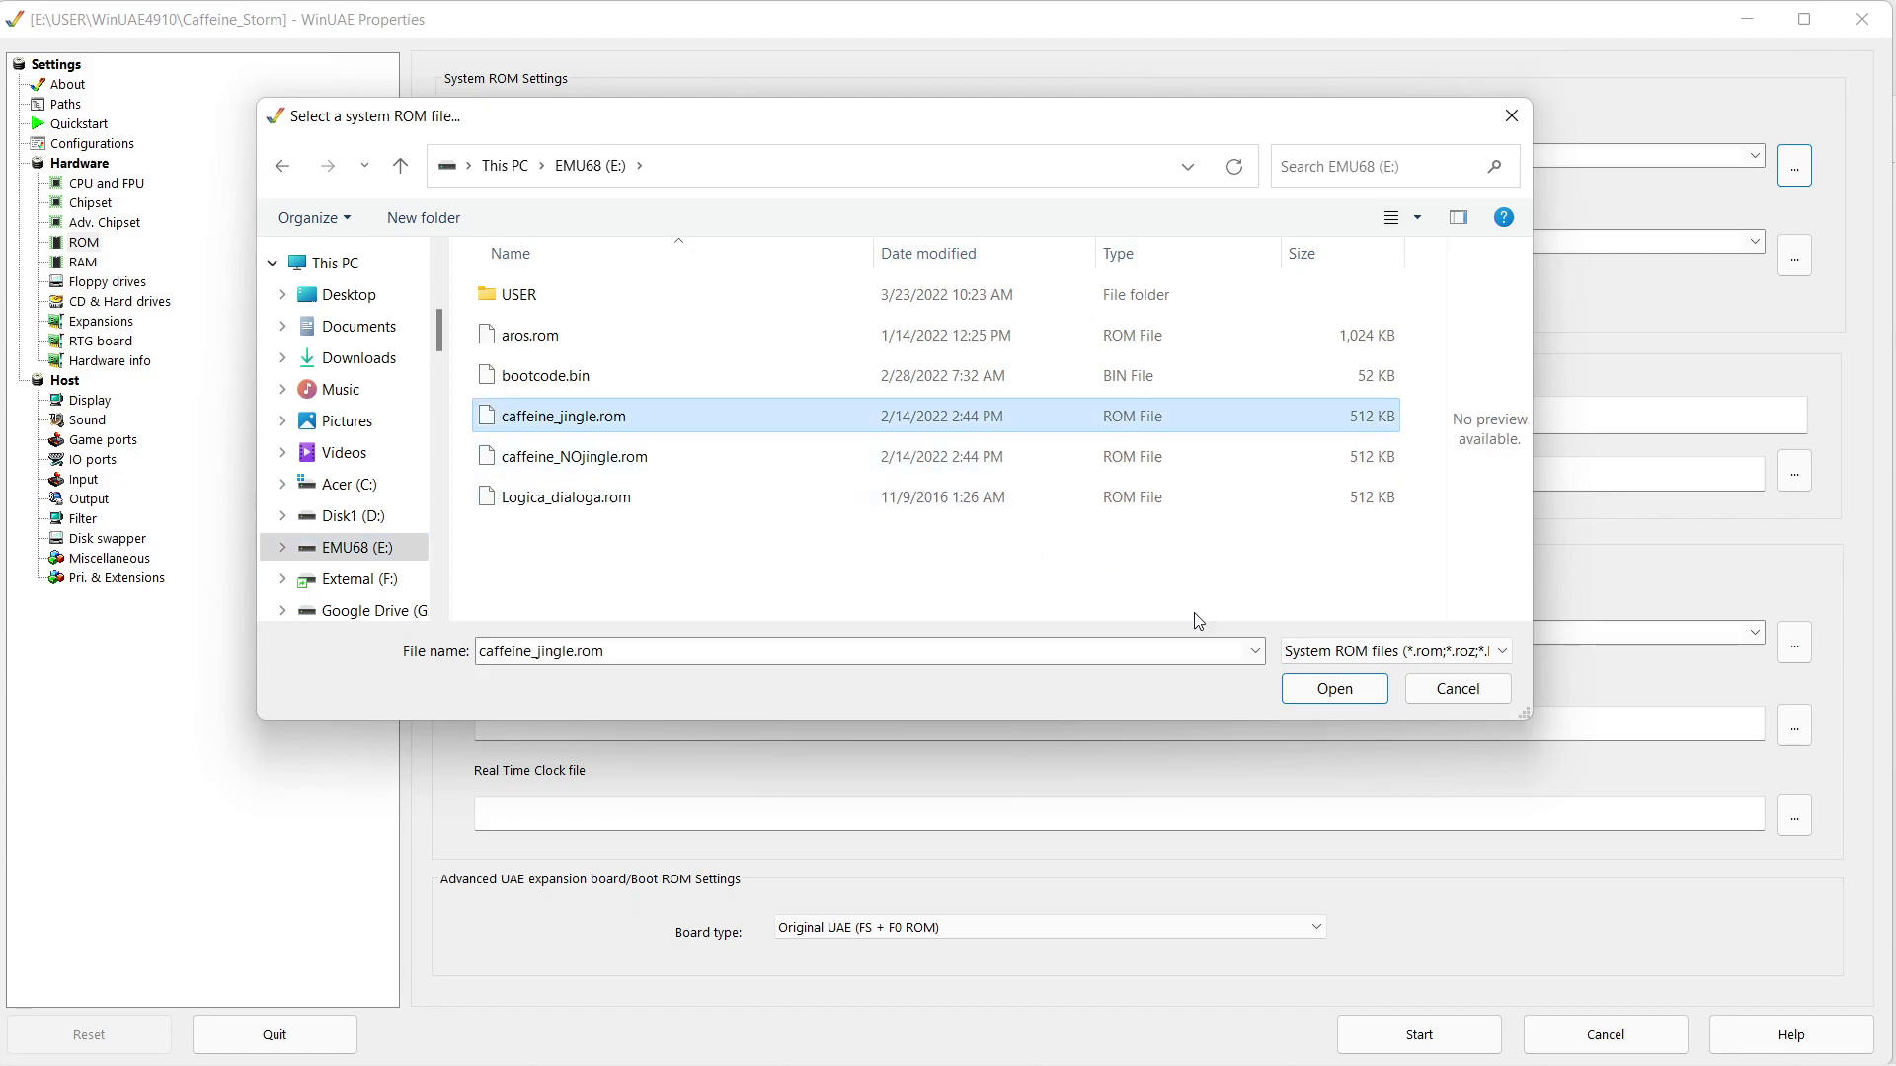
pyautogui.click(1334, 688)
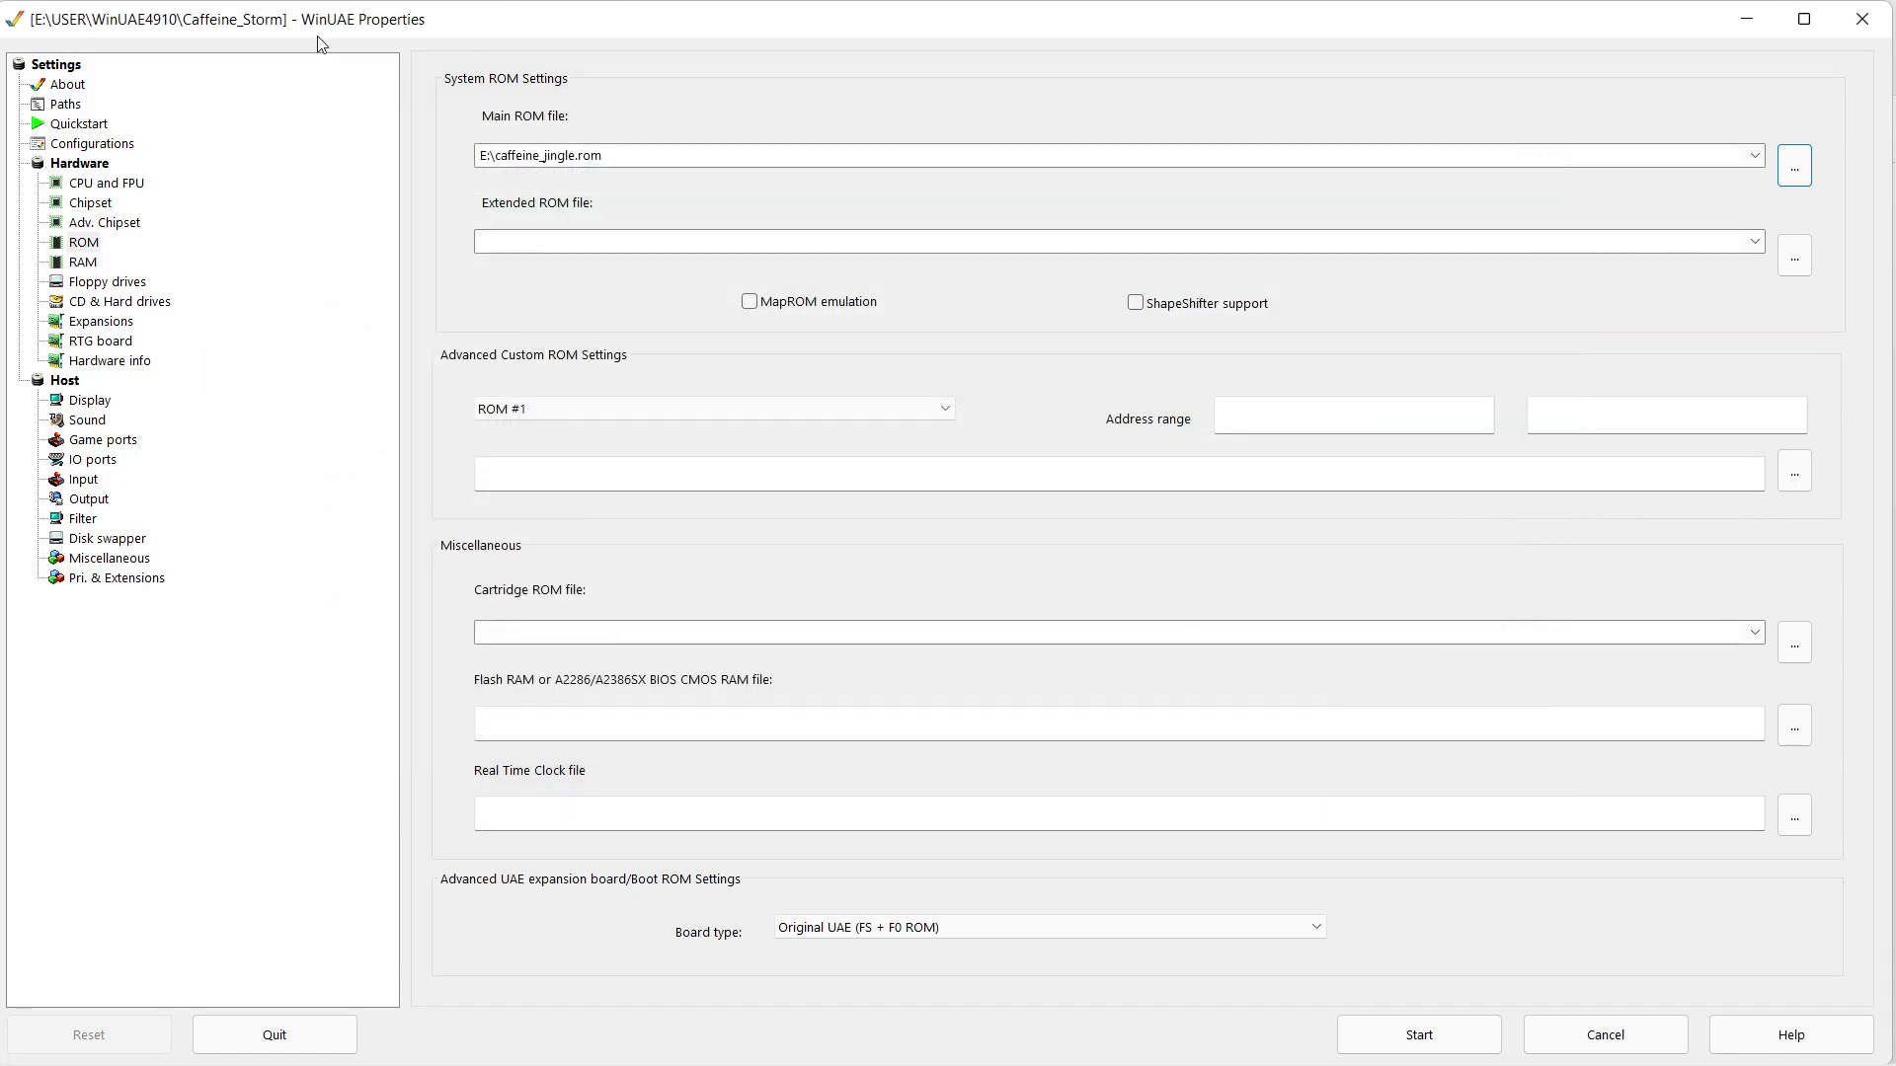
pyautogui.click(146, 304)
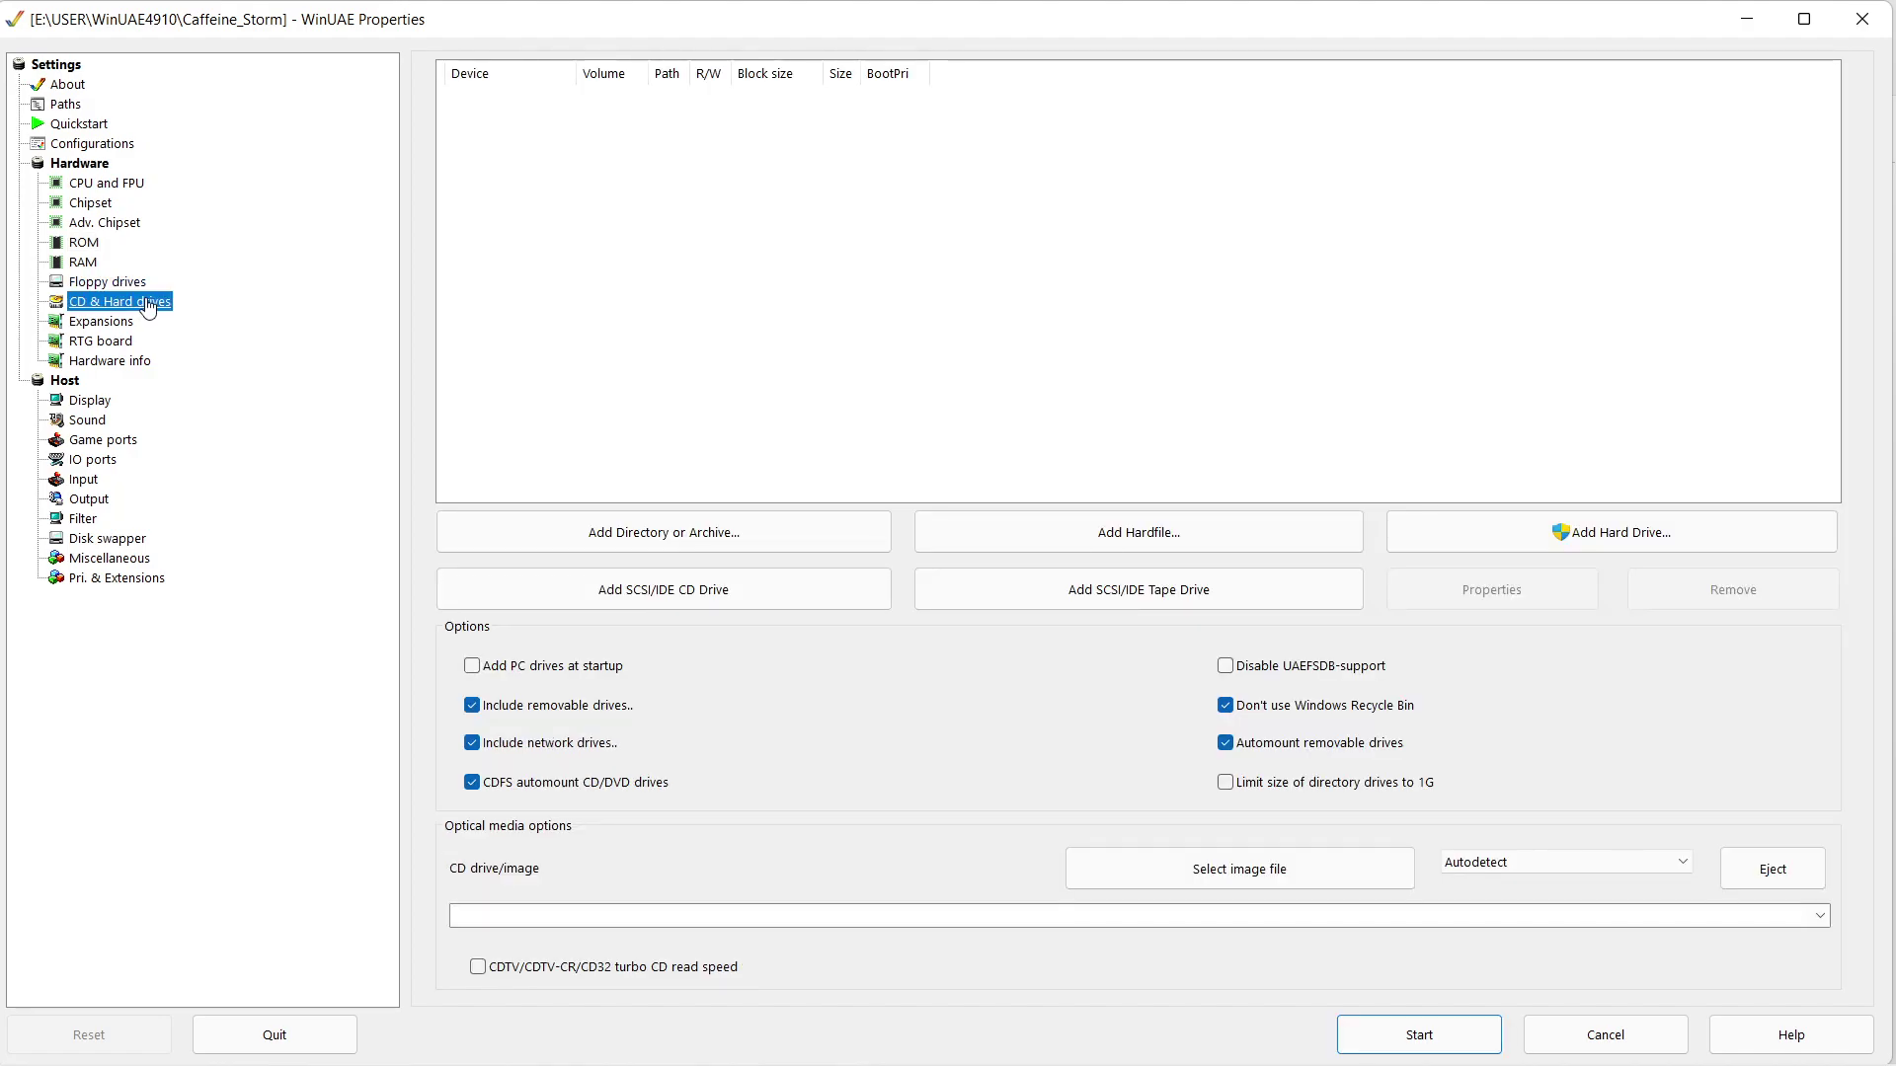
# - Attach the 28.6G NORELSYS physical partition as a hard drive and start the emulation
pyautogui.click(1626, 541)
pyautogui.moveTo(1584, 322); pyautogui.dragTo(1108, 185)
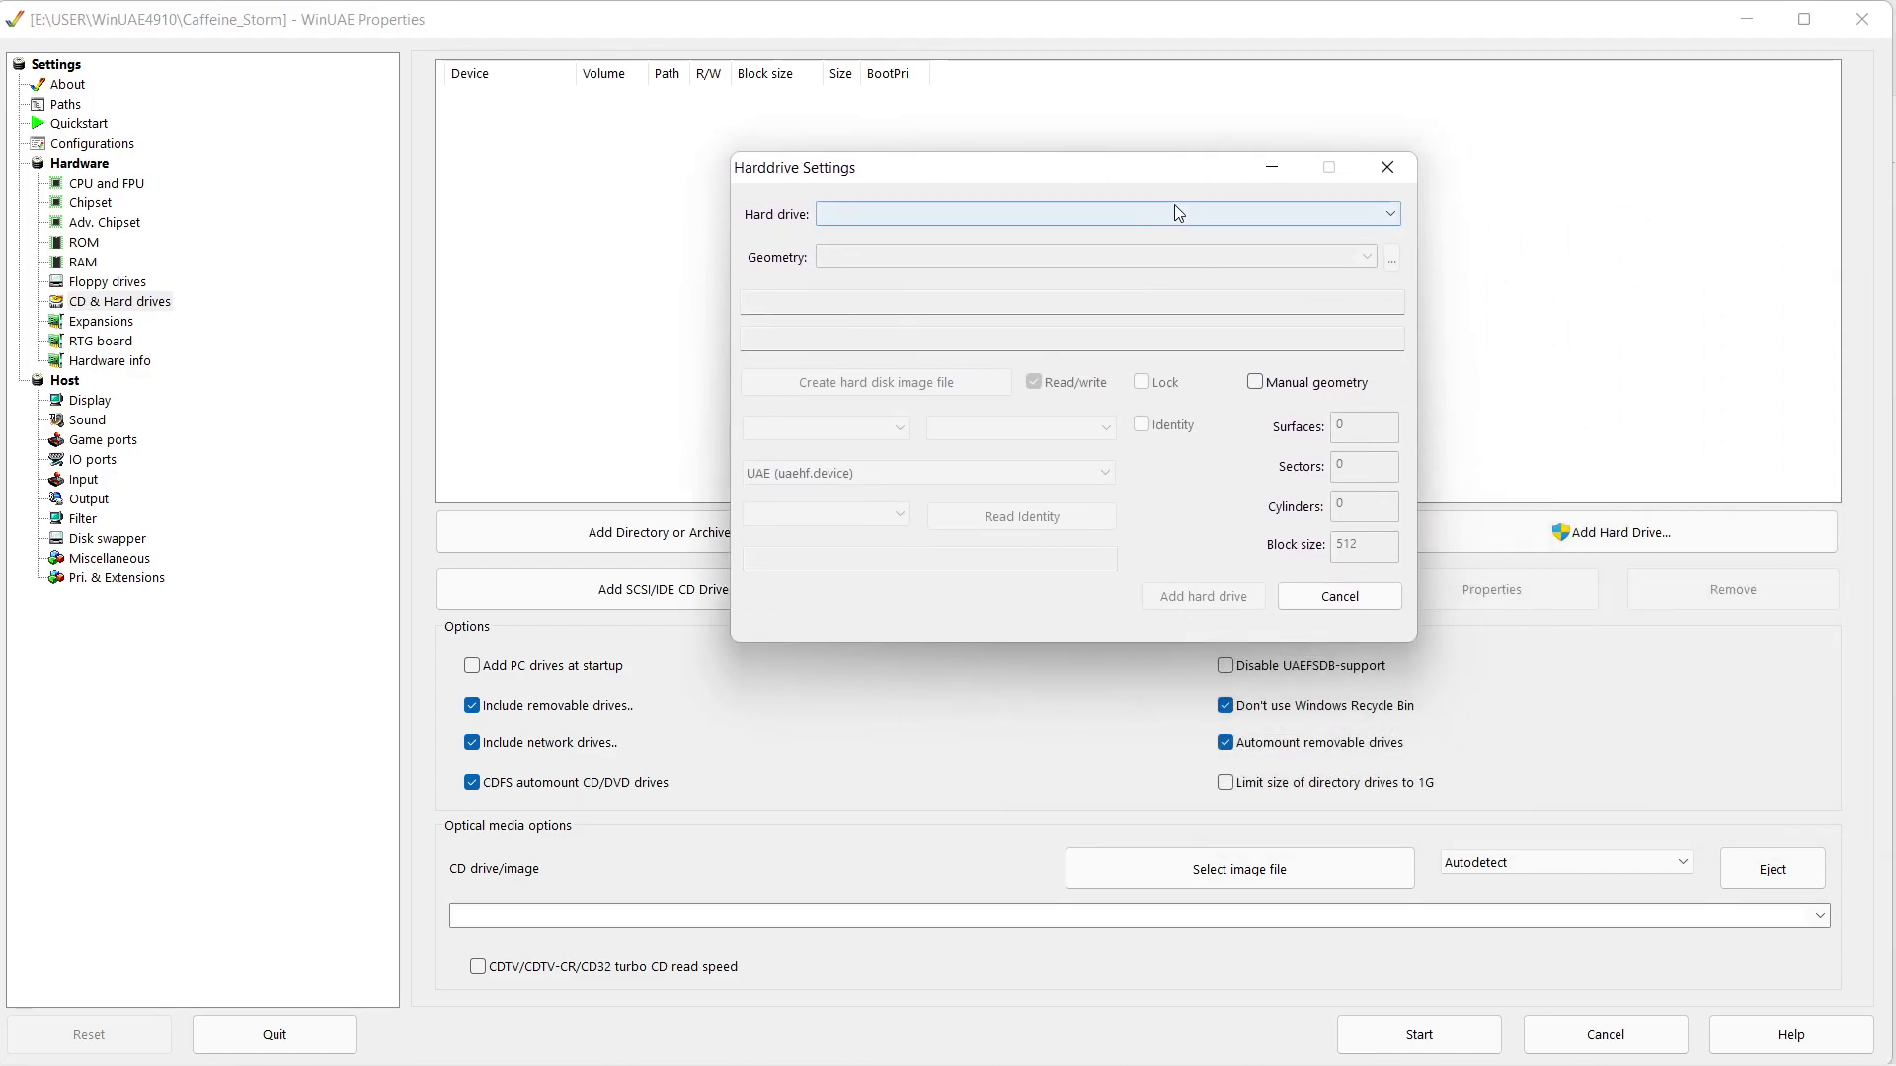
pyautogui.click(1389, 214)
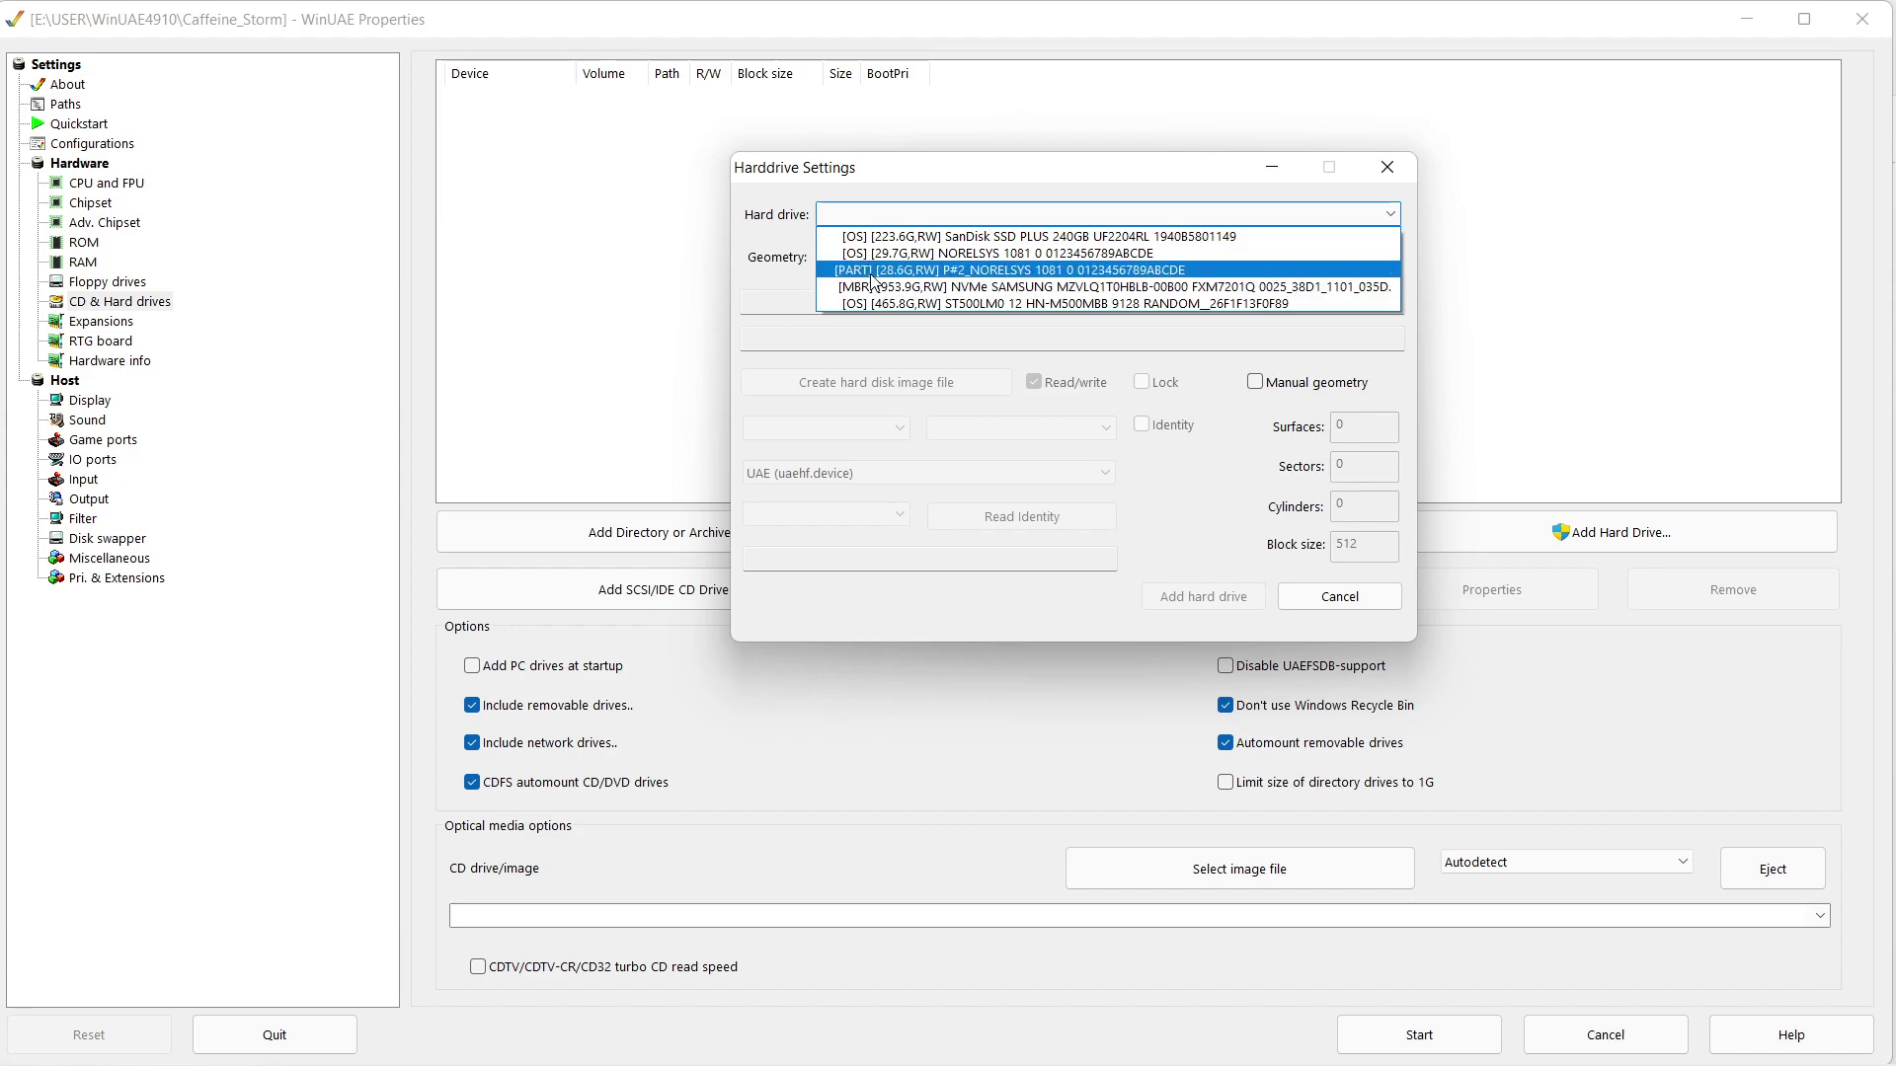
pyautogui.click(874, 283)
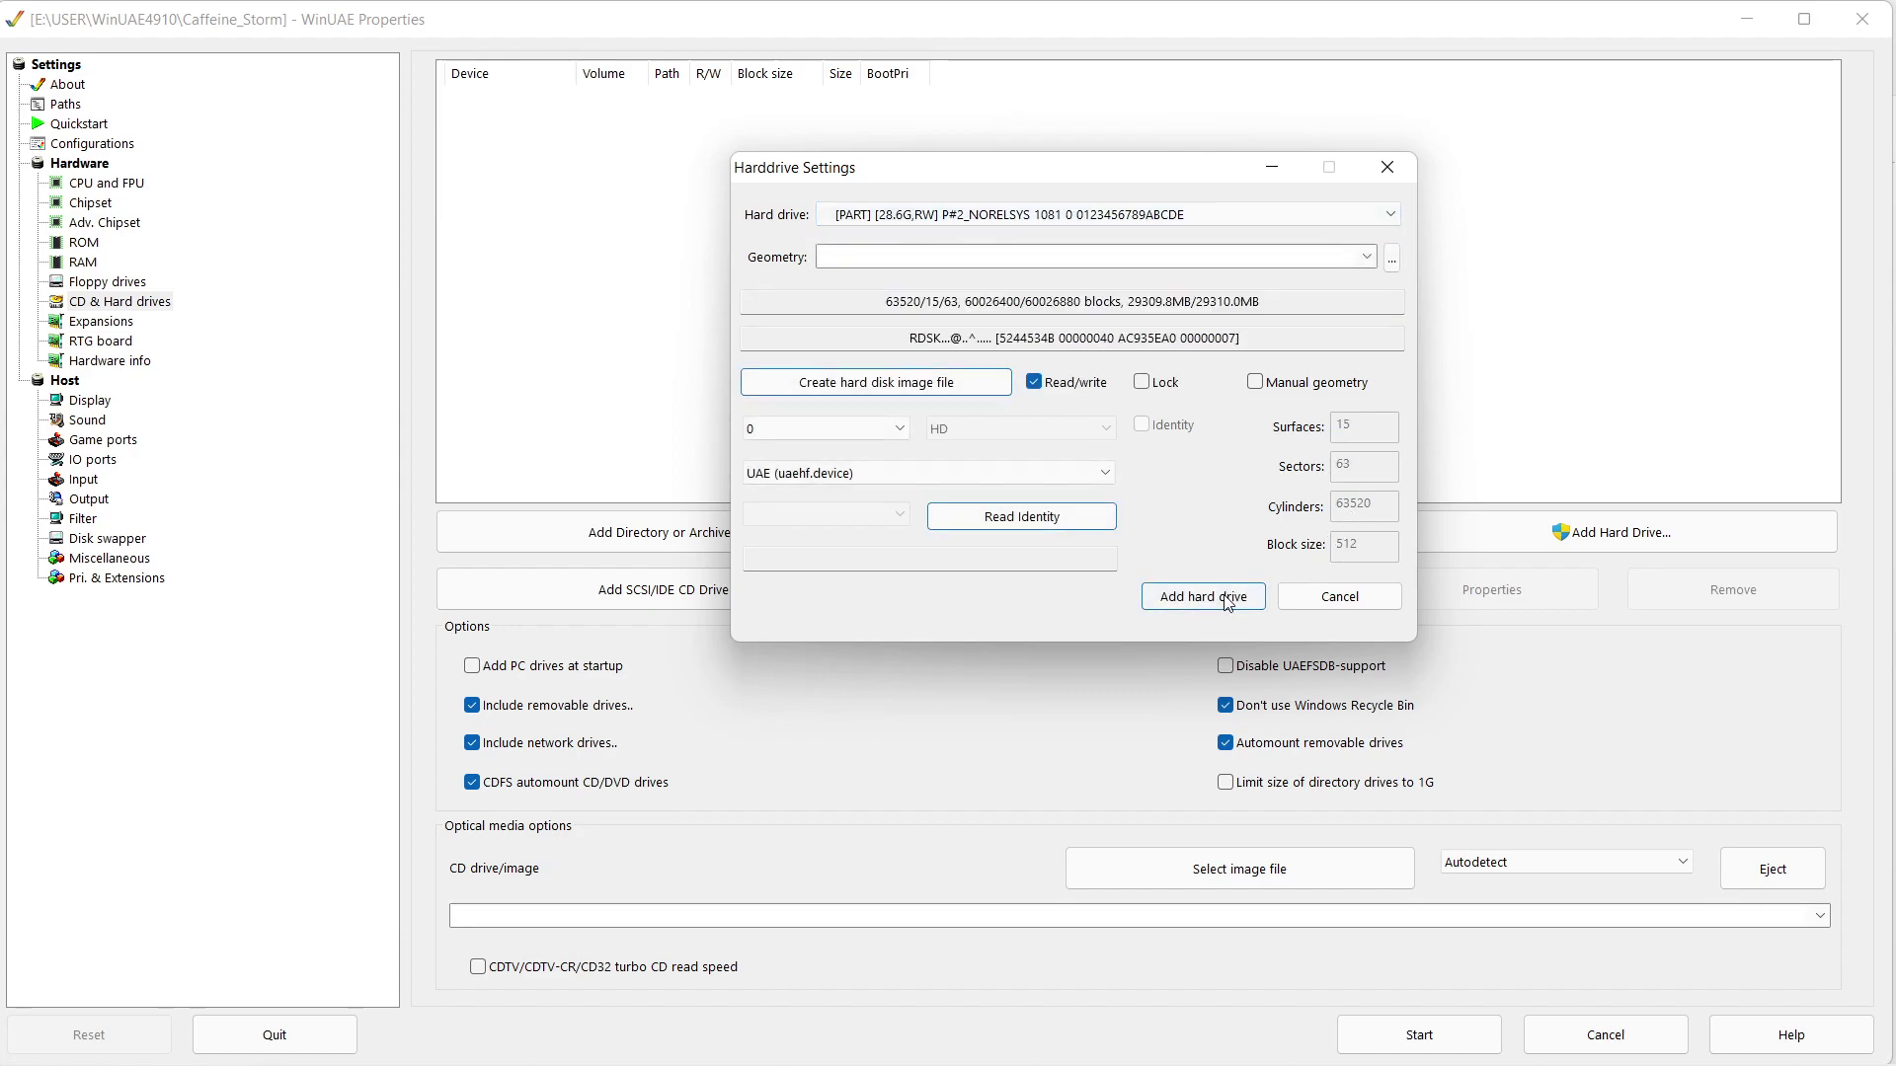
pyautogui.click(1227, 598)
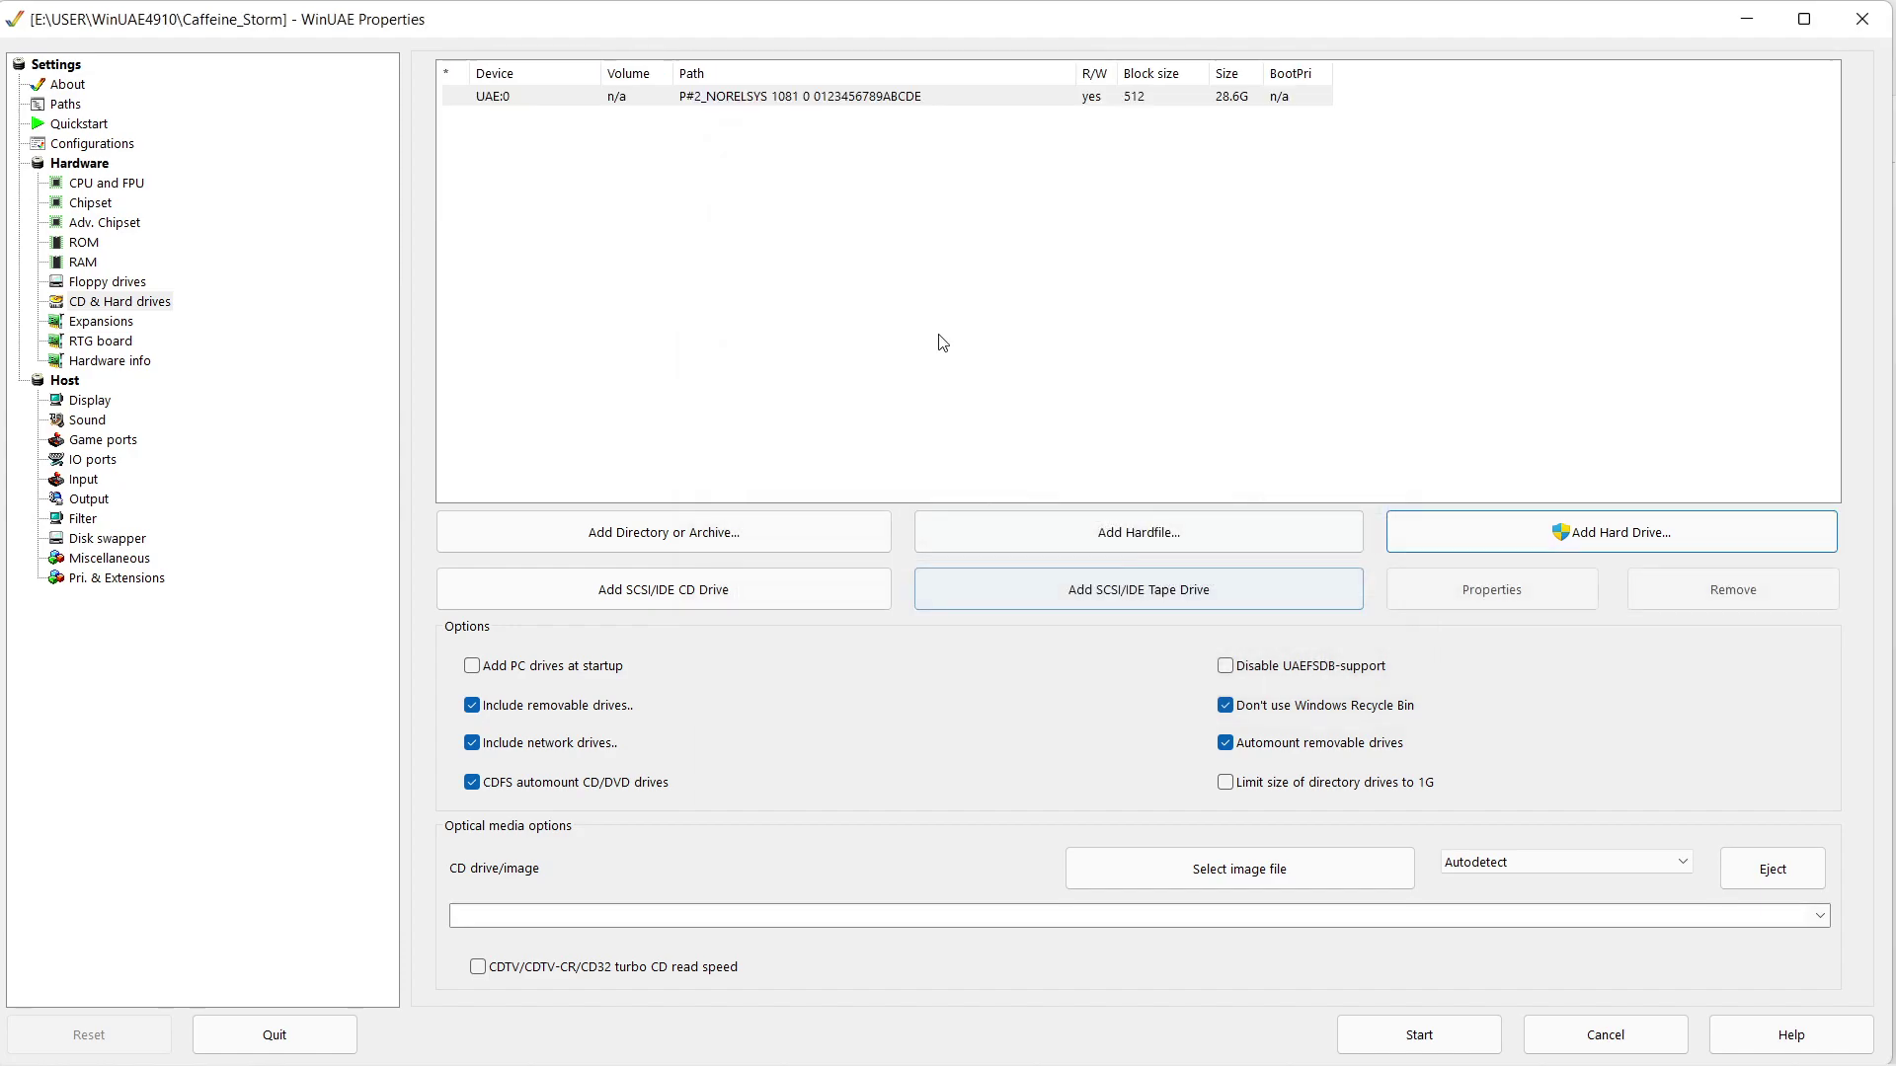
pyautogui.click(1402, 1033)
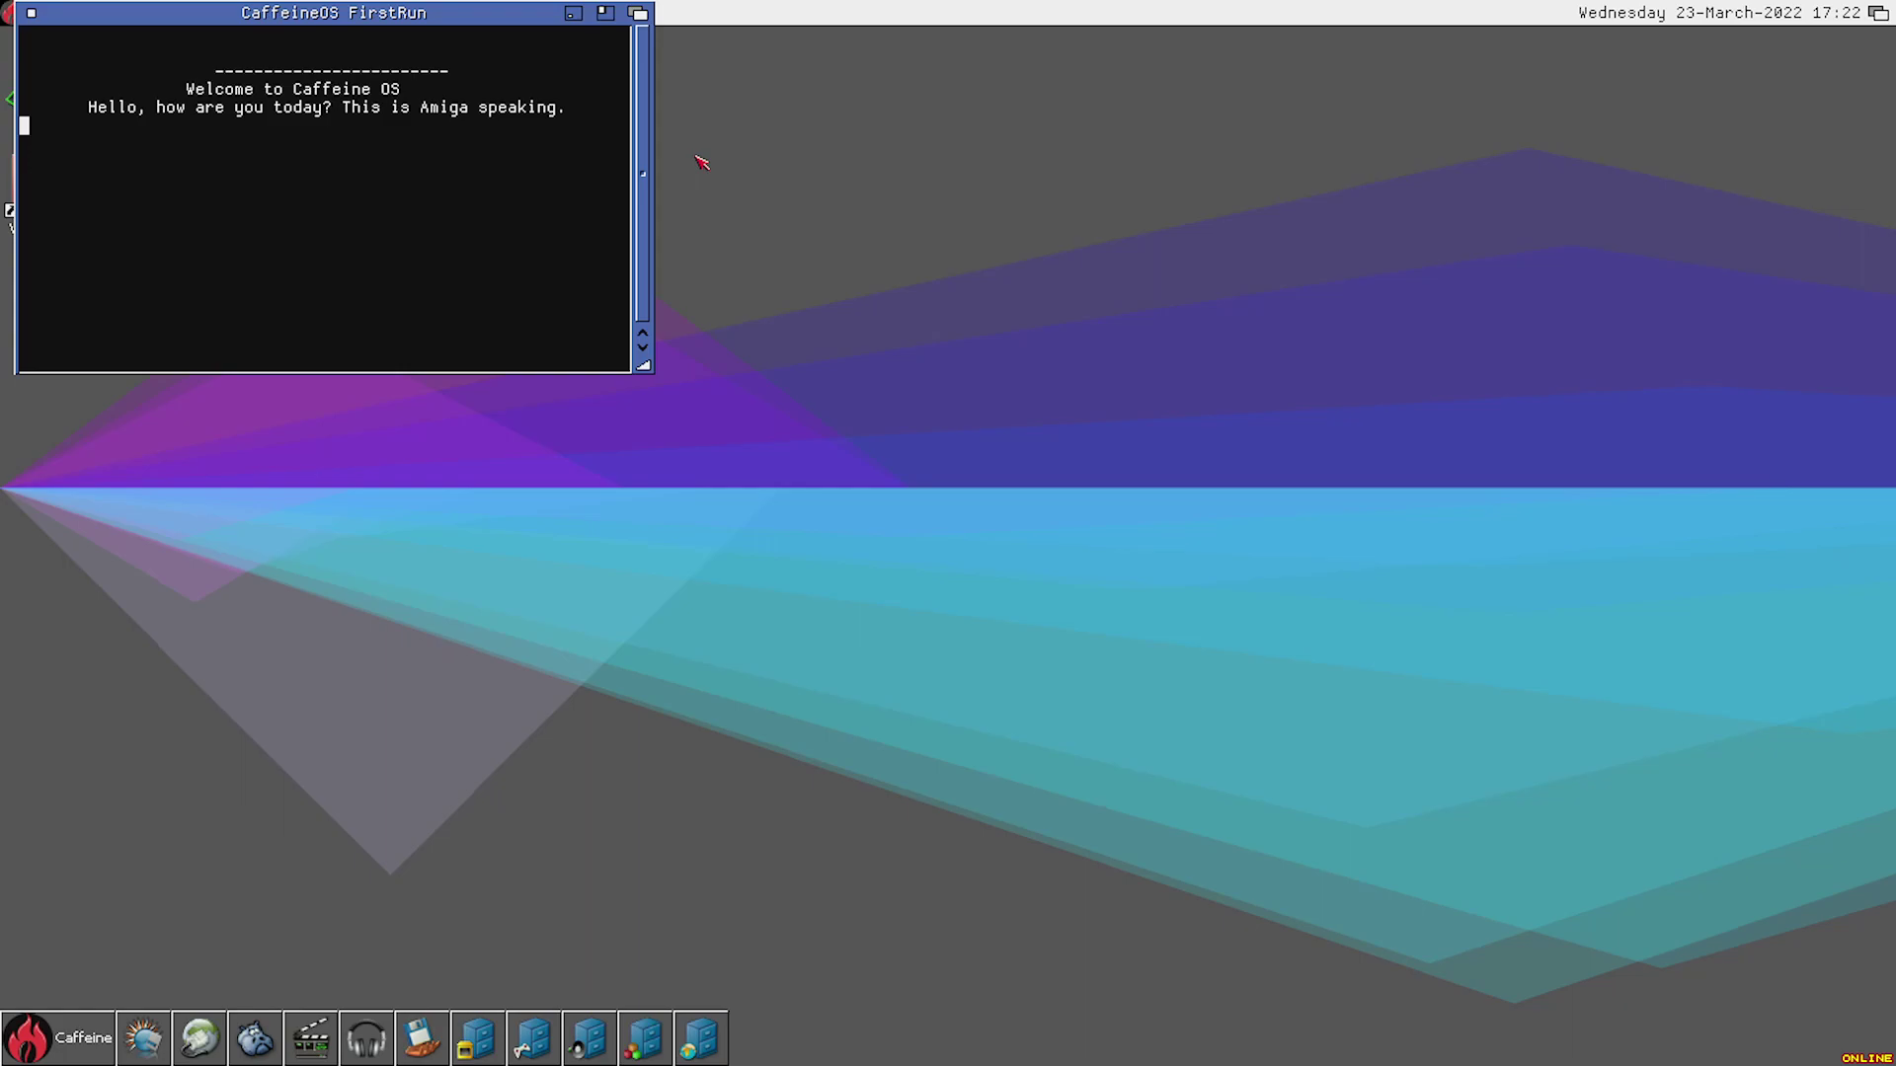
# - Skip Input and Locale Preferences, enter the user's name, and close the FirstRun console
pyautogui.moveTo(132, 20)
pyautogui.mouseDown()
pyautogui.moveTo(443, 138)
pyautogui.moveTo(854, 59)
pyautogui.moveTo(43, 14)
pyautogui.moveTo(125, 34)
pyautogui.mouseUp()
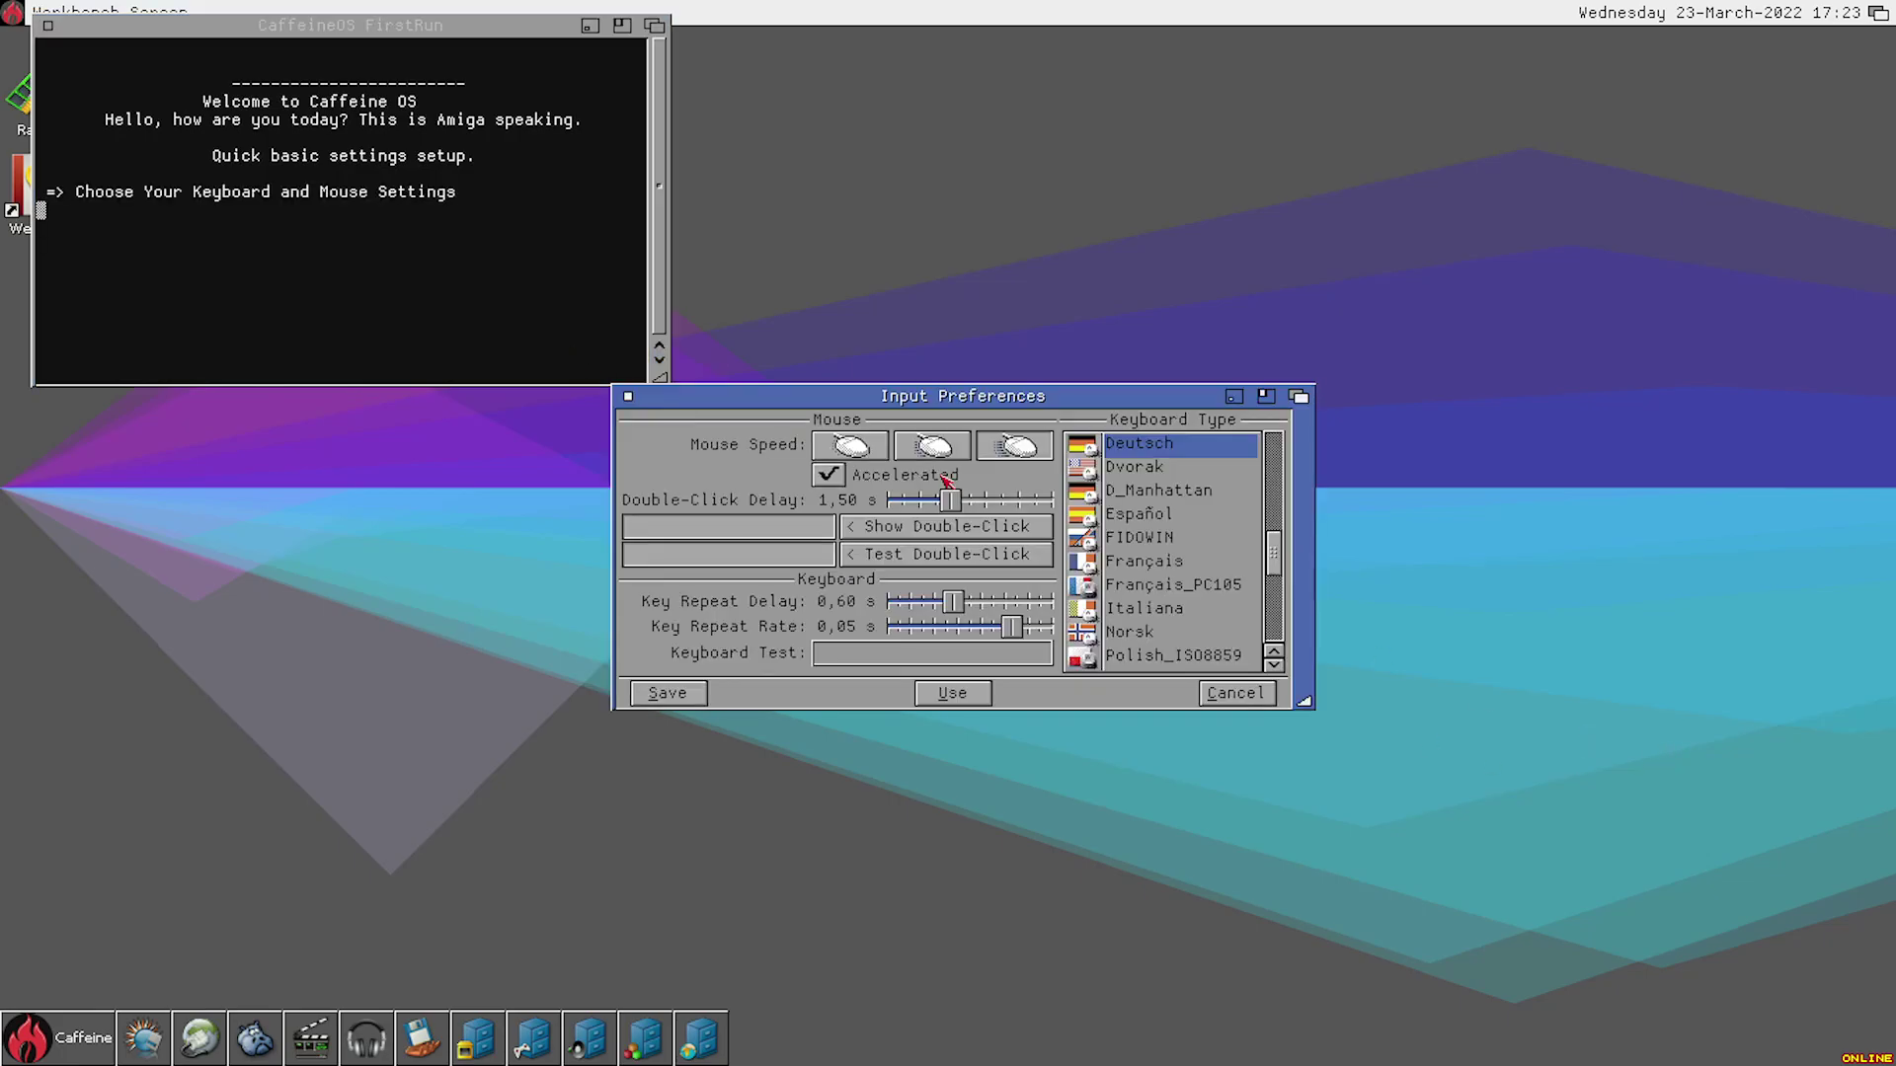
pyautogui.click(1214, 694)
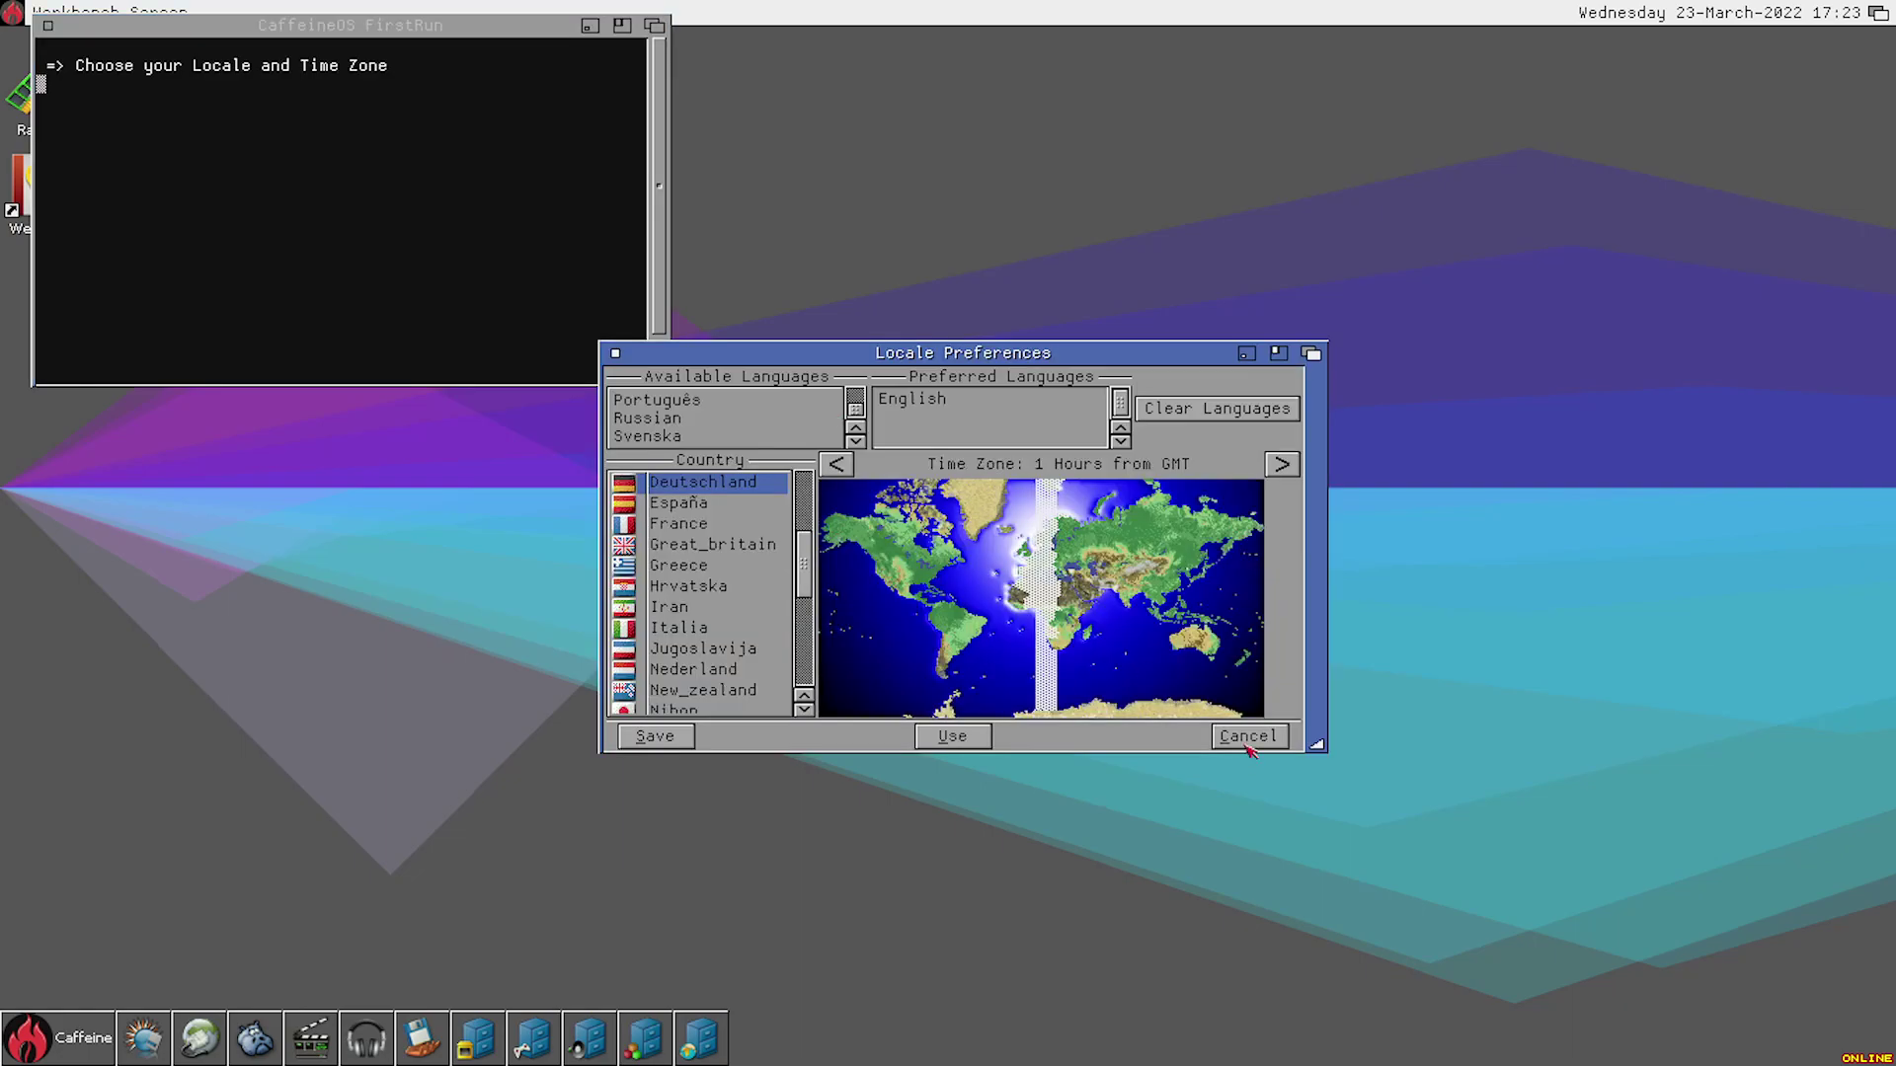
pyautogui.click(1247, 745)
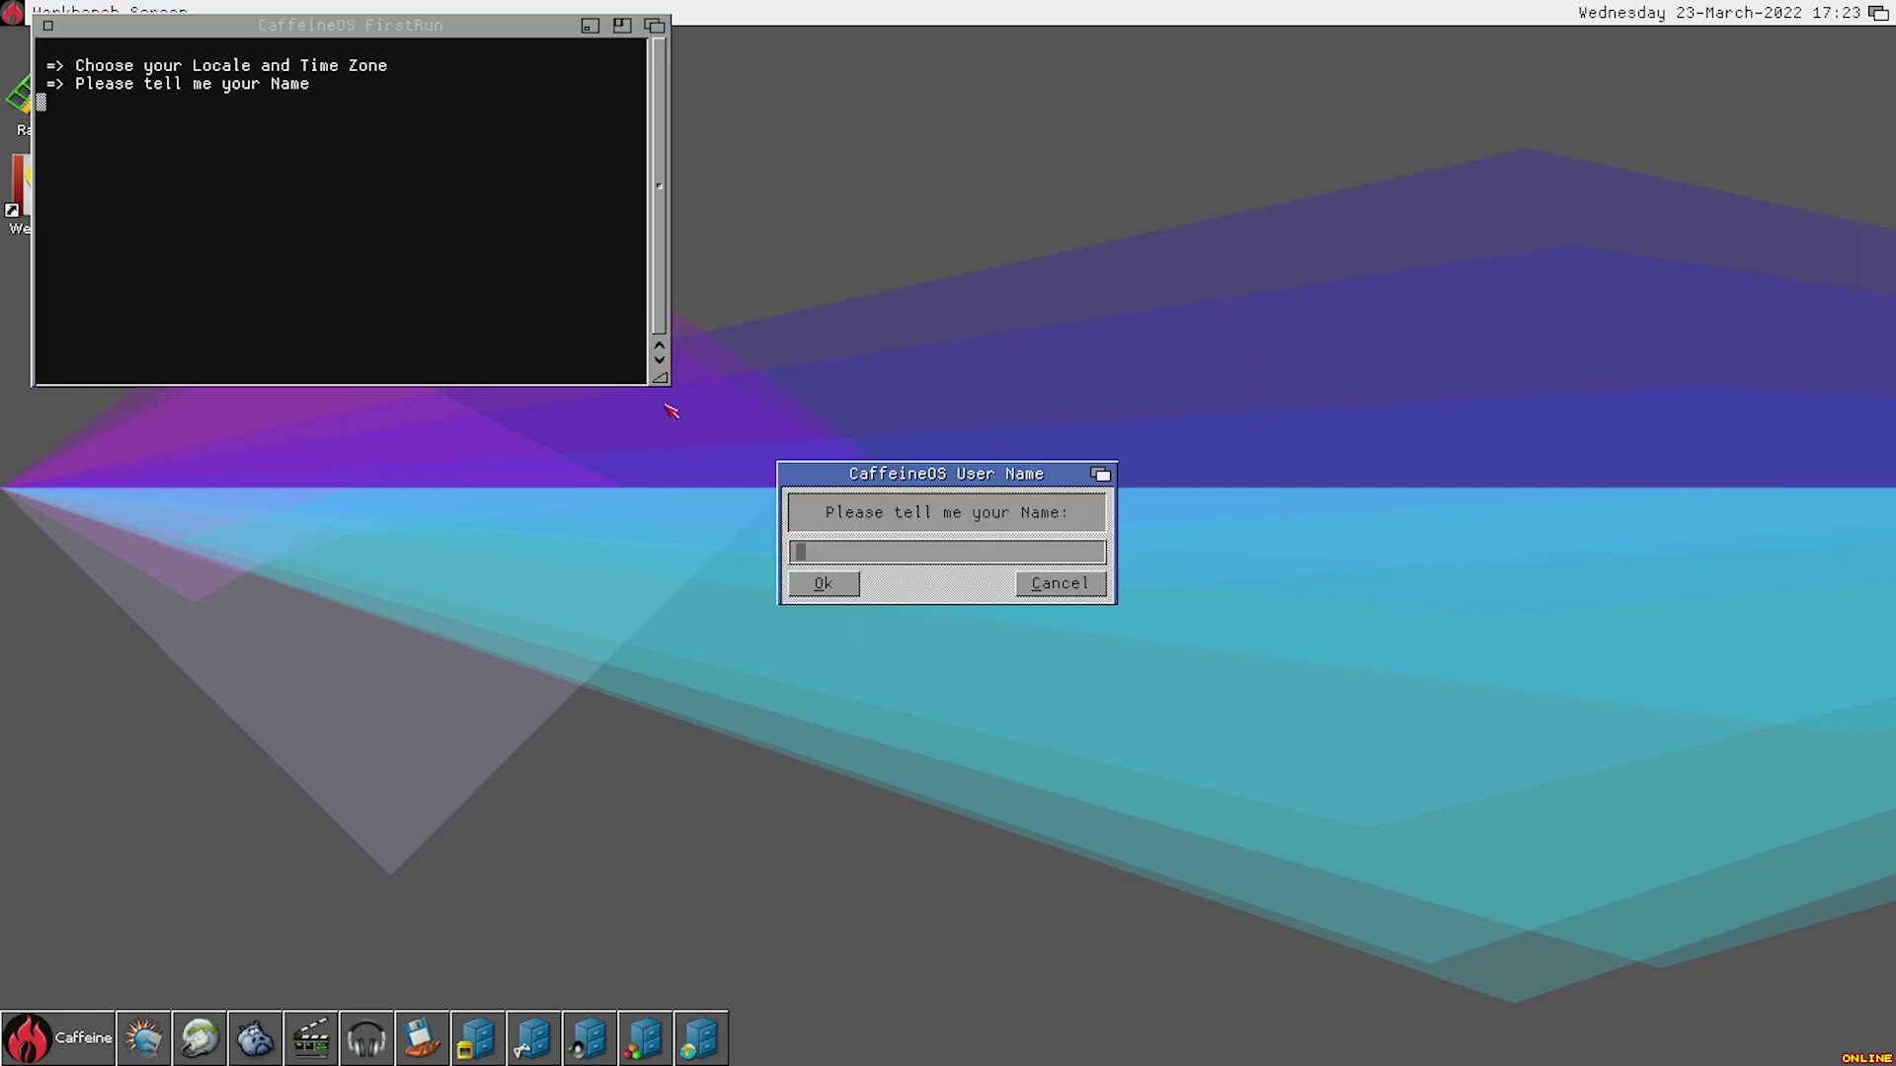
pyautogui.press('Return')
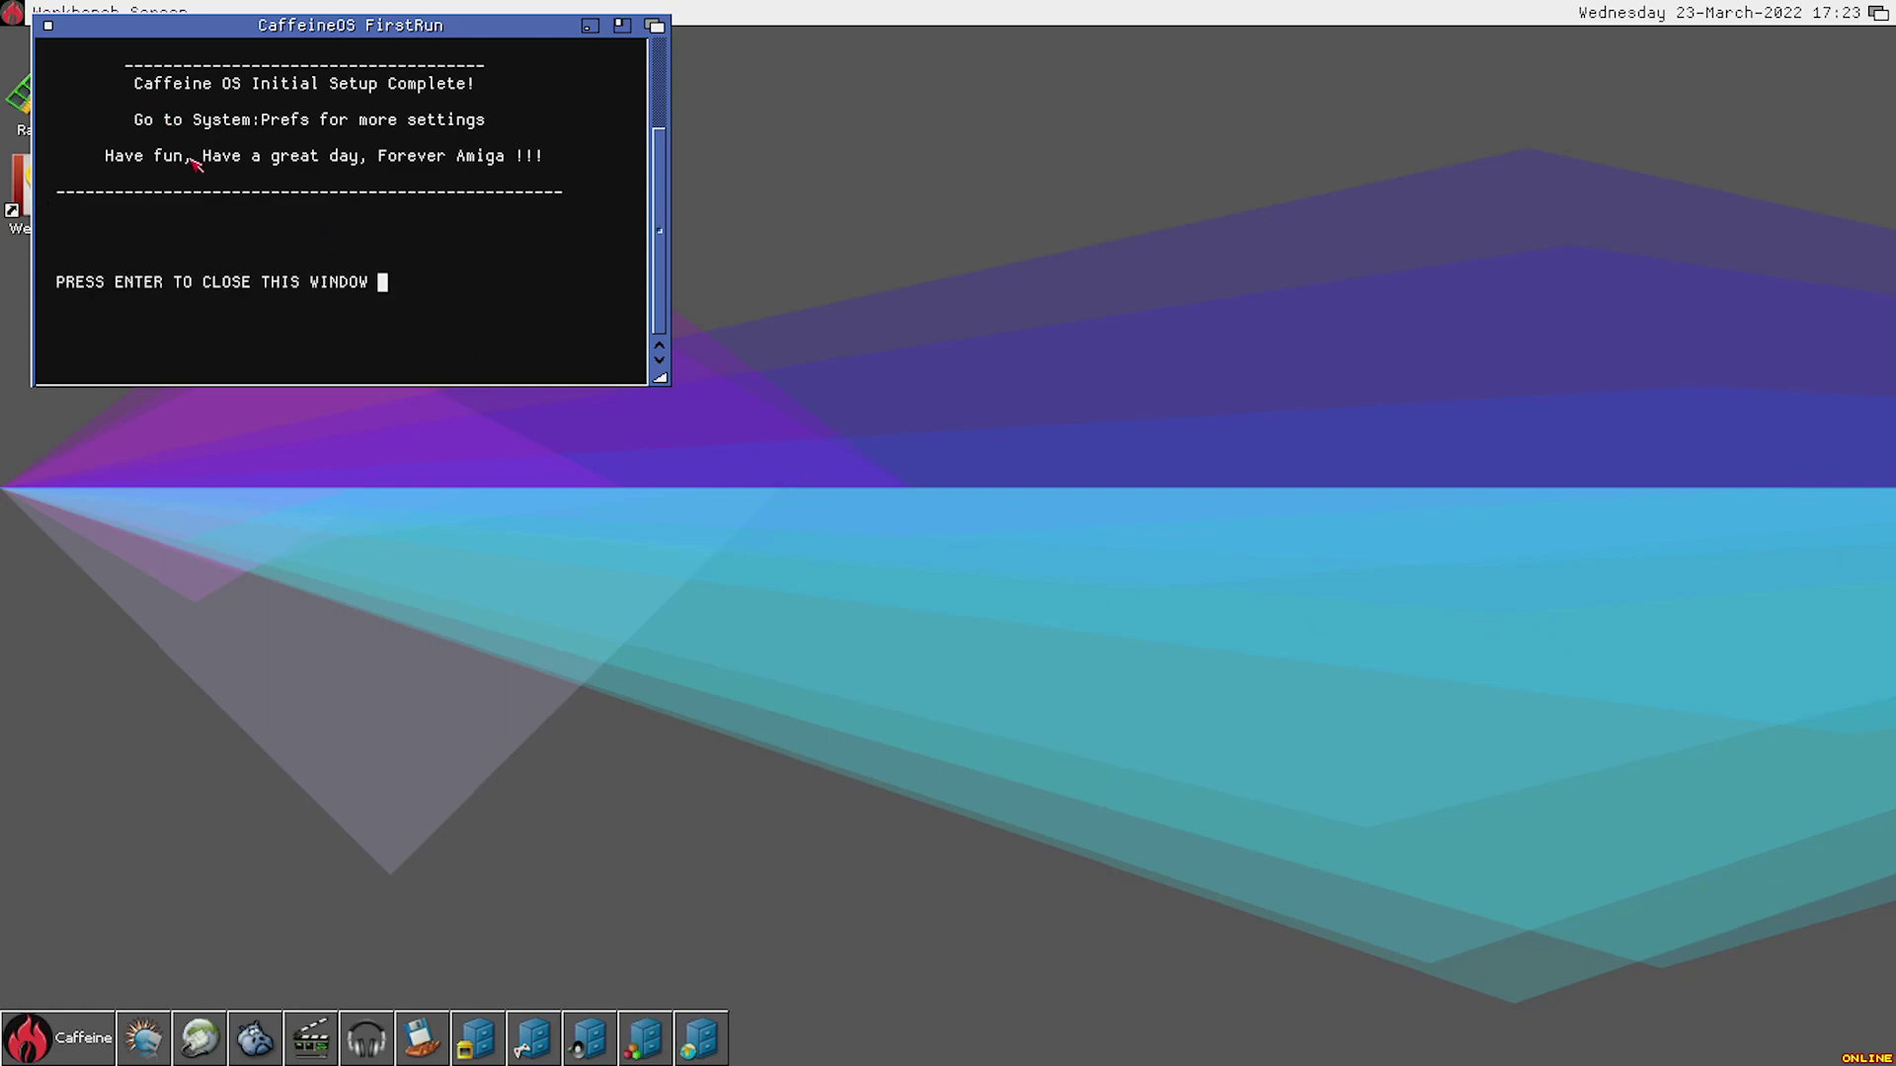
pyautogui.press('Return')
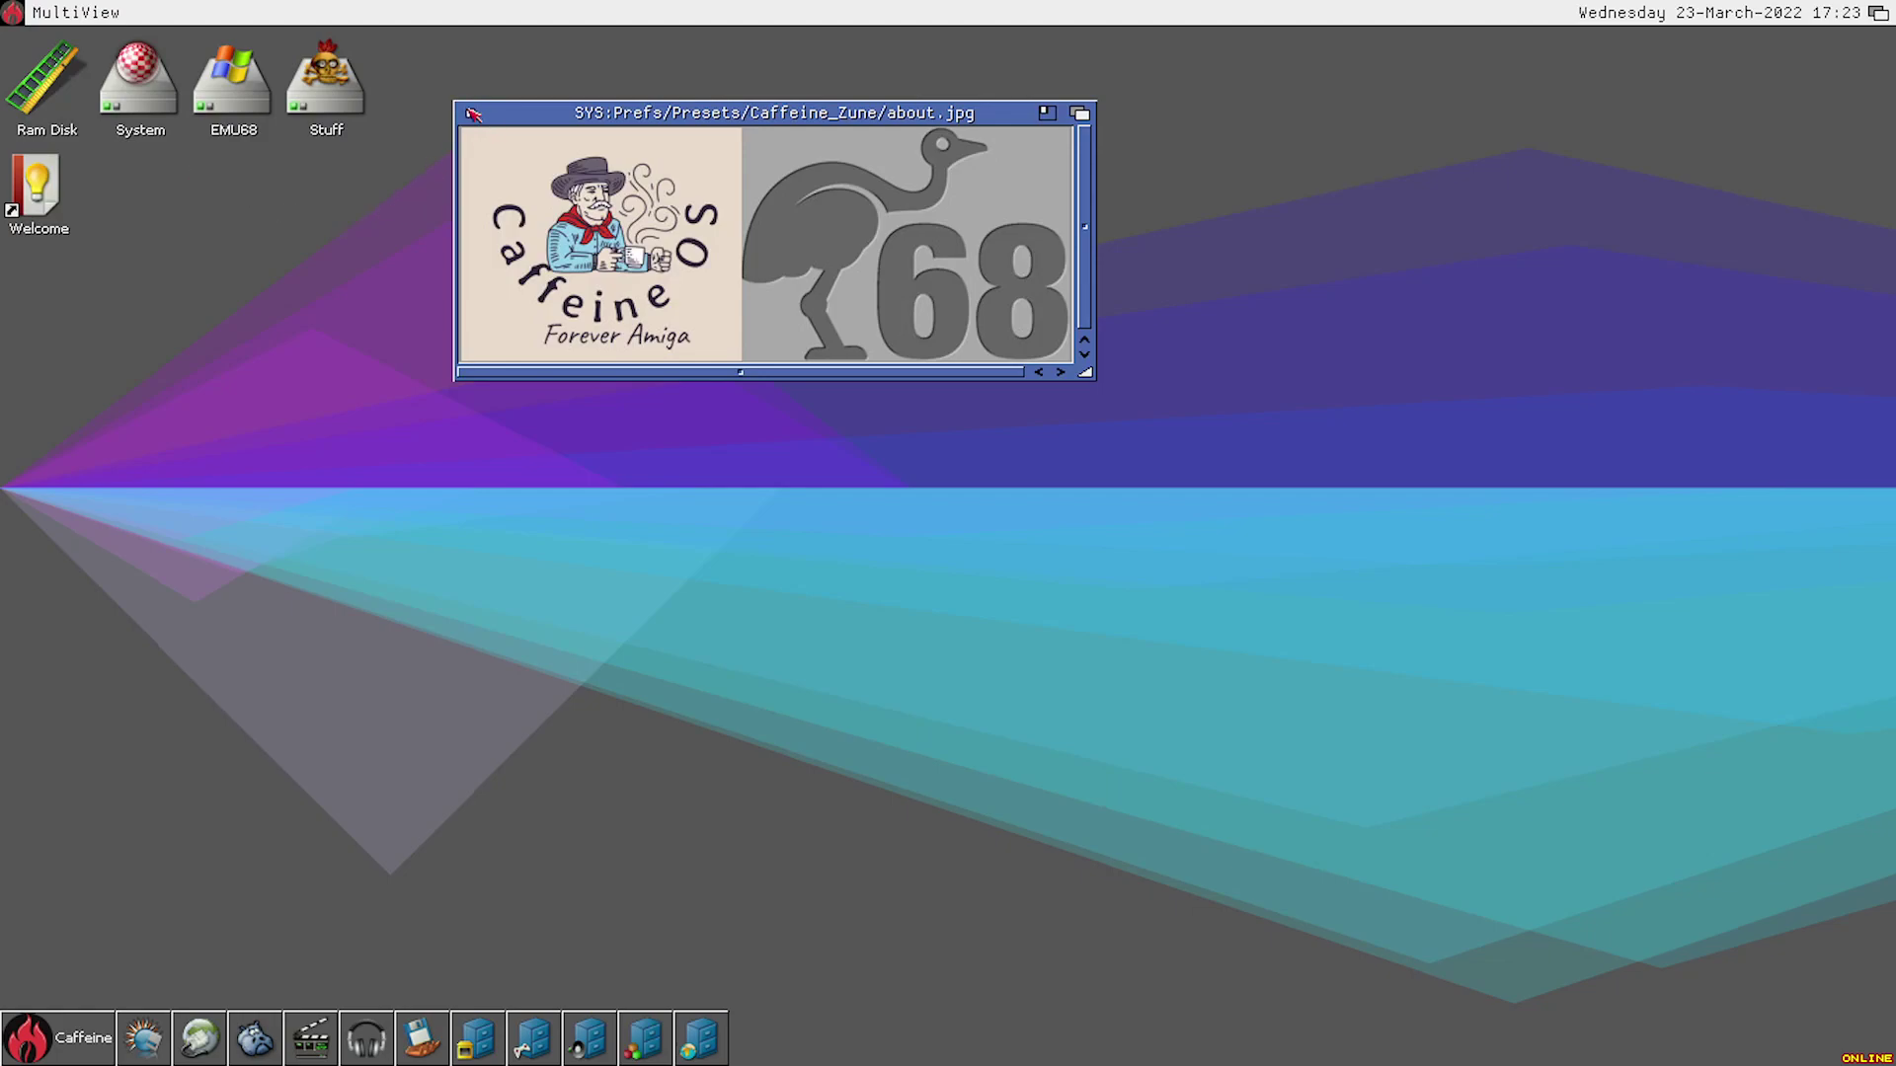
# - Close the about.jpg logo window, then view and dismiss About CaffeineOS from the Caffeine menu
pyautogui.click(472, 115)
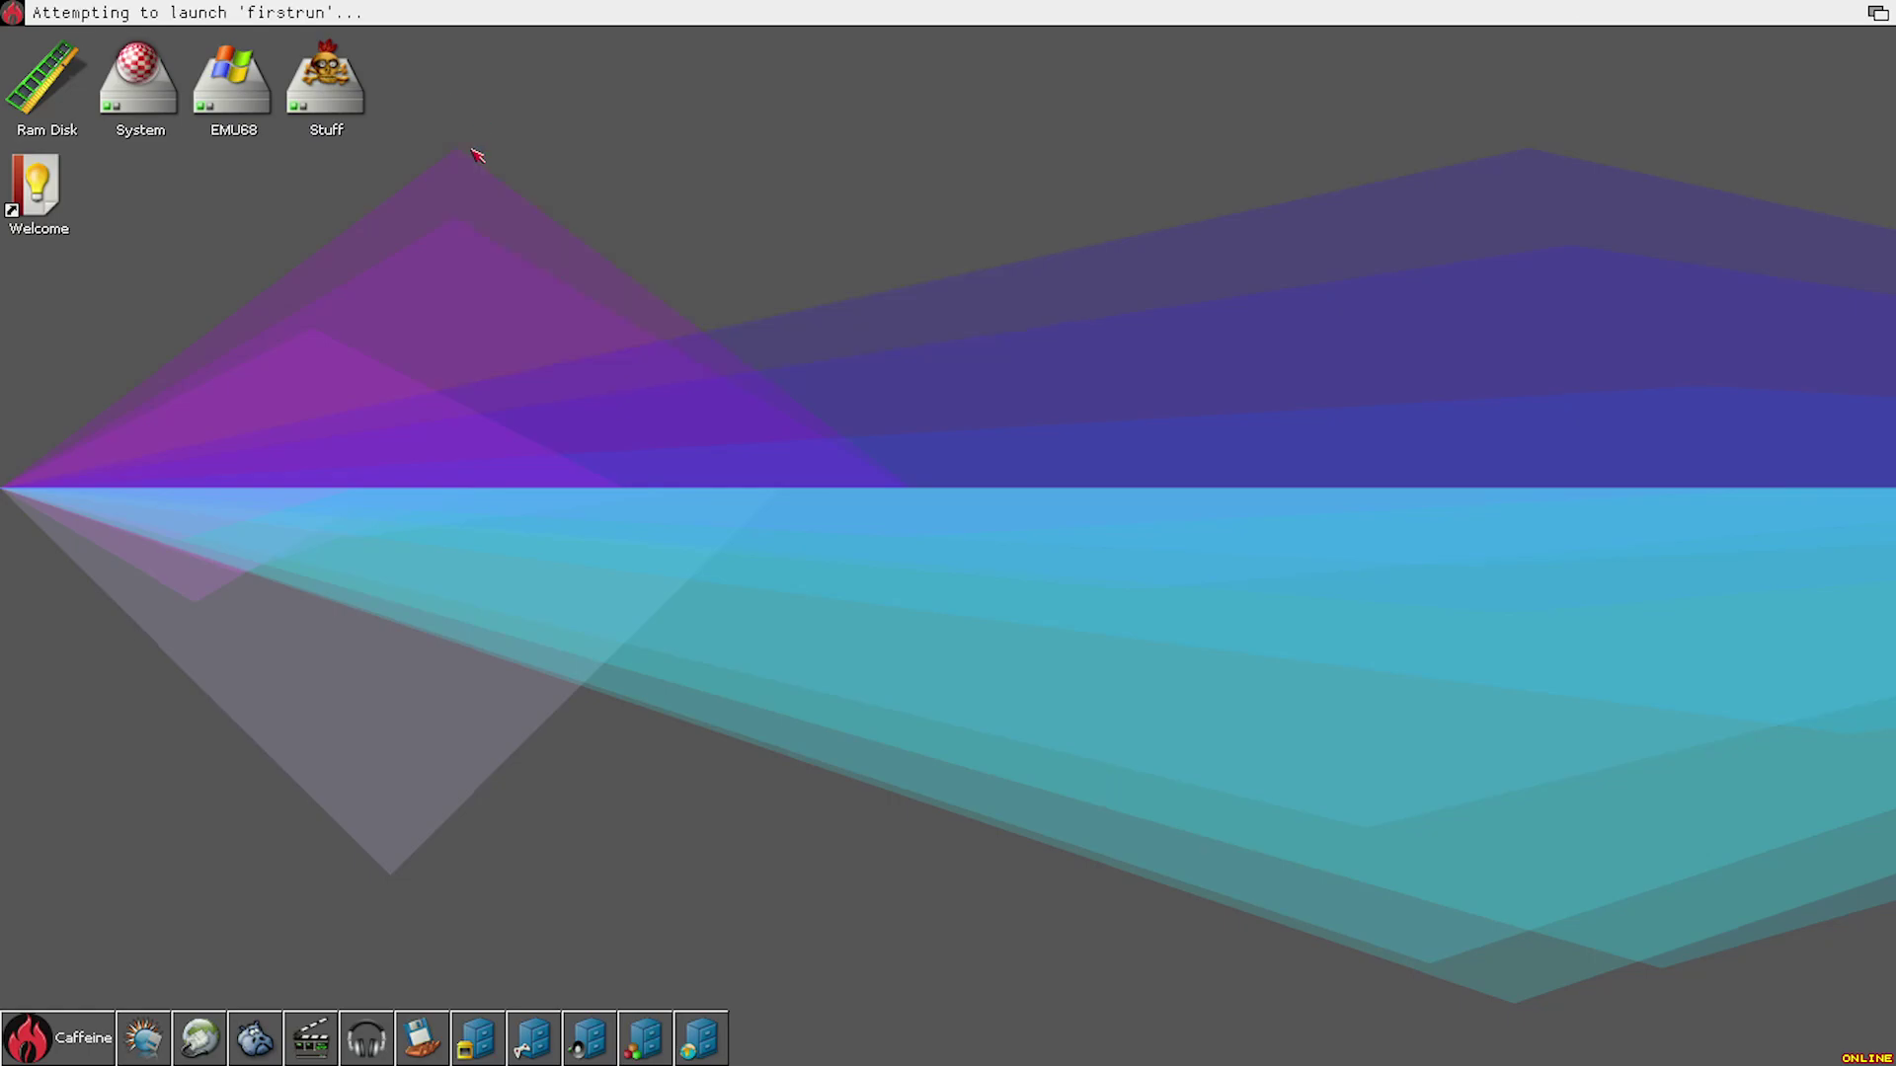
pyautogui.click(39, 1037)
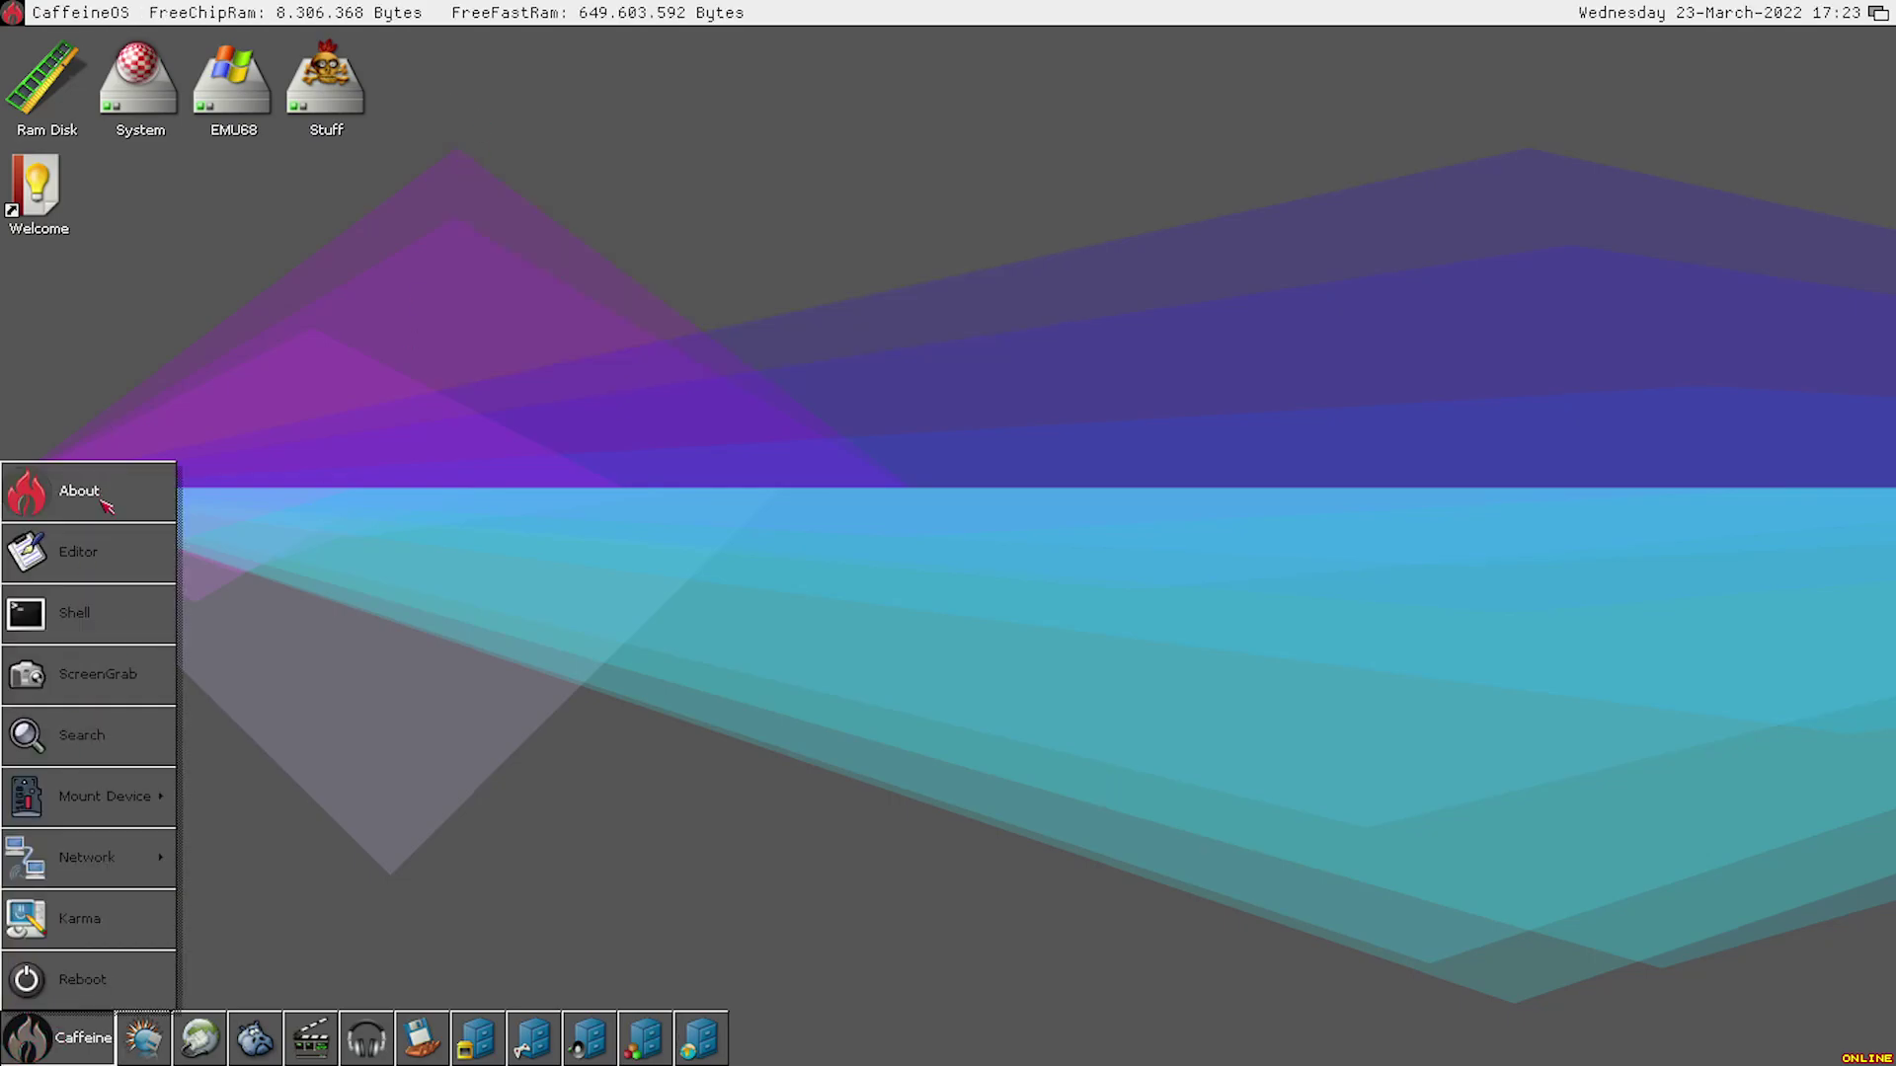
pyautogui.click(84, 498)
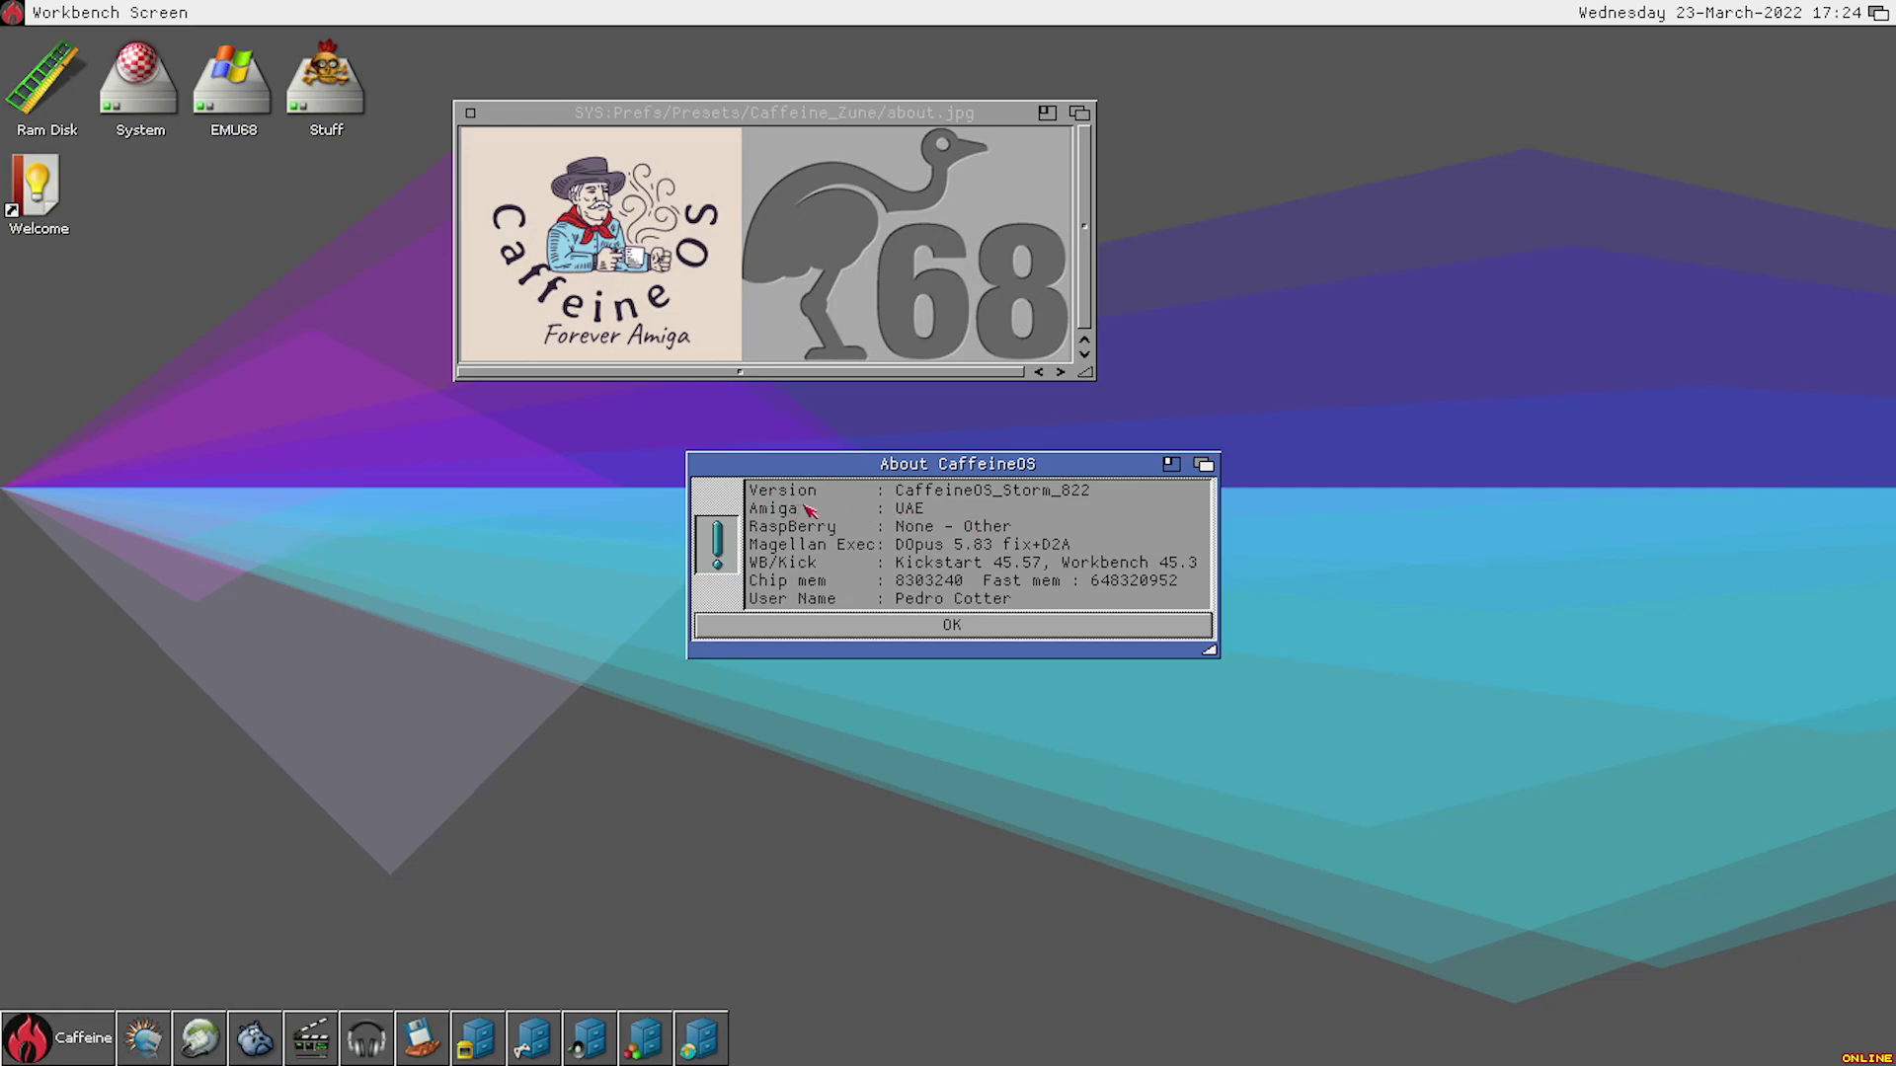
pyautogui.click(1017, 627)
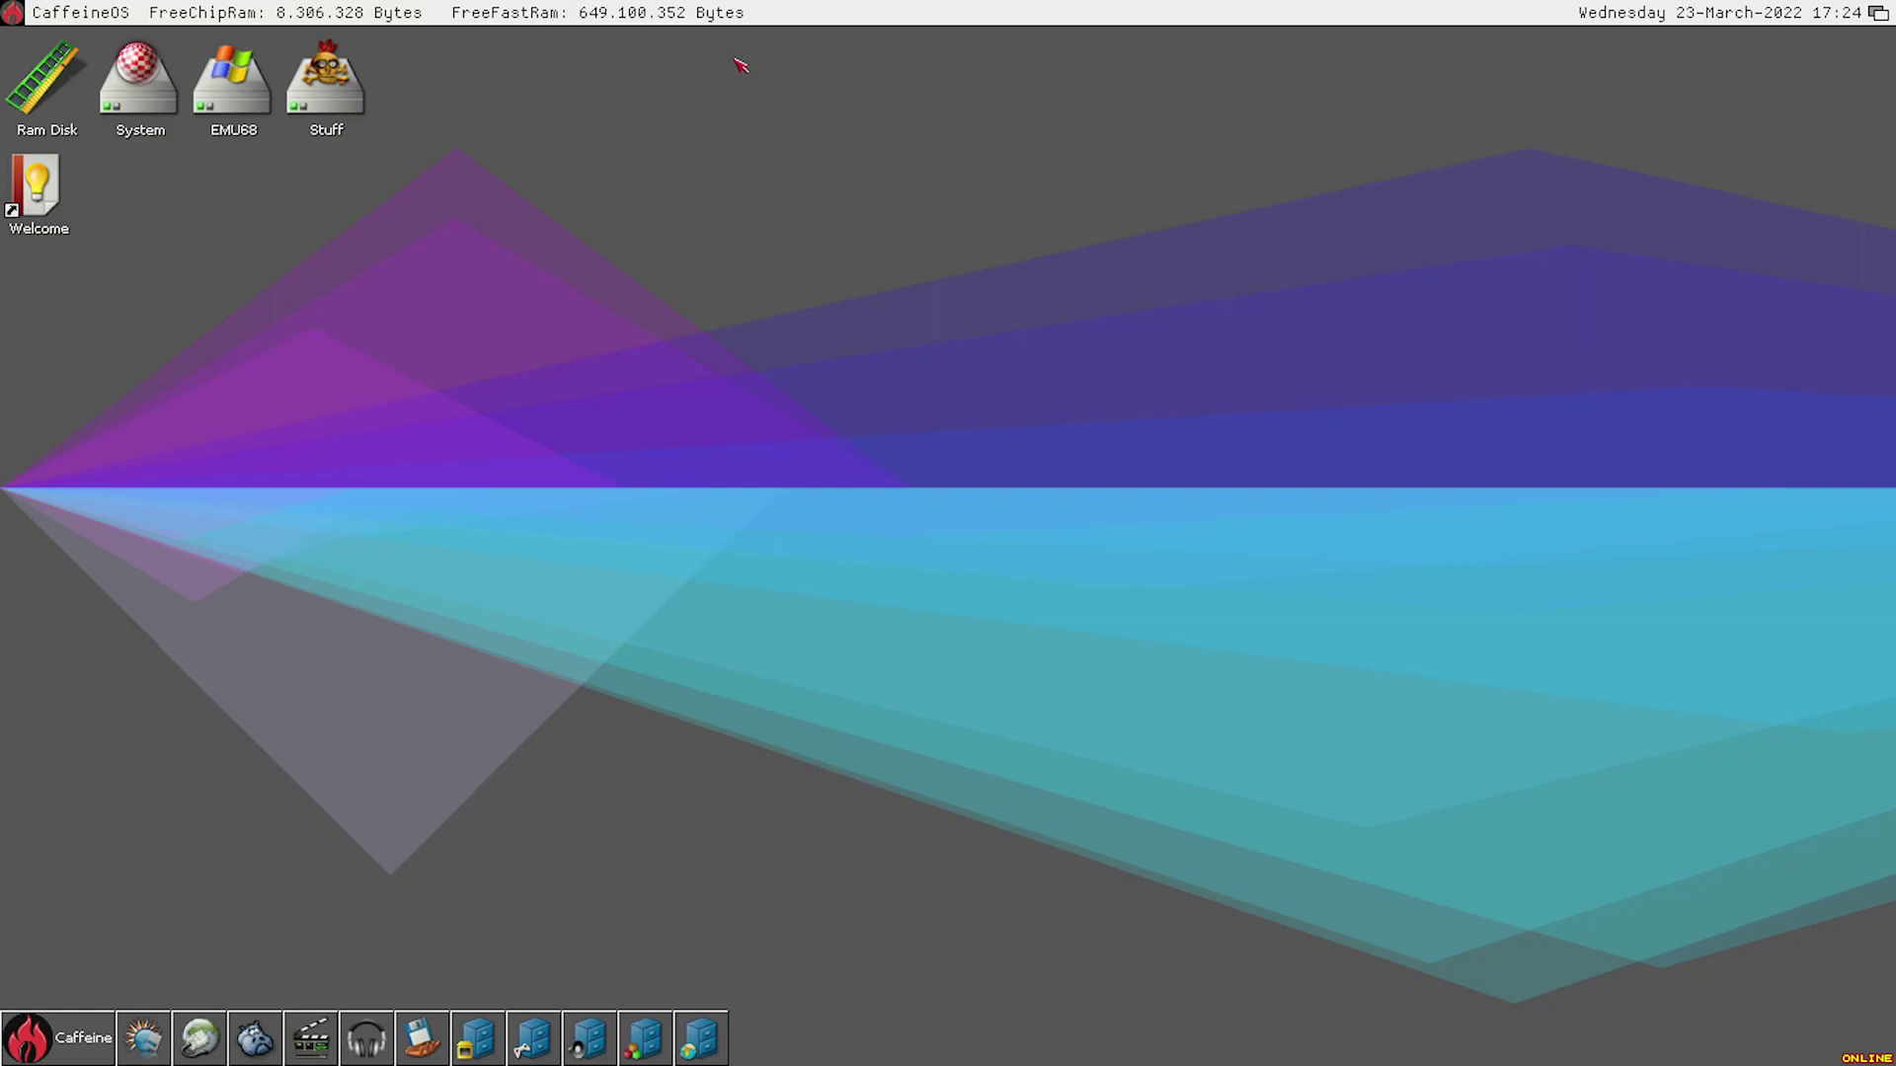
pyautogui.rightClick(875, 8)
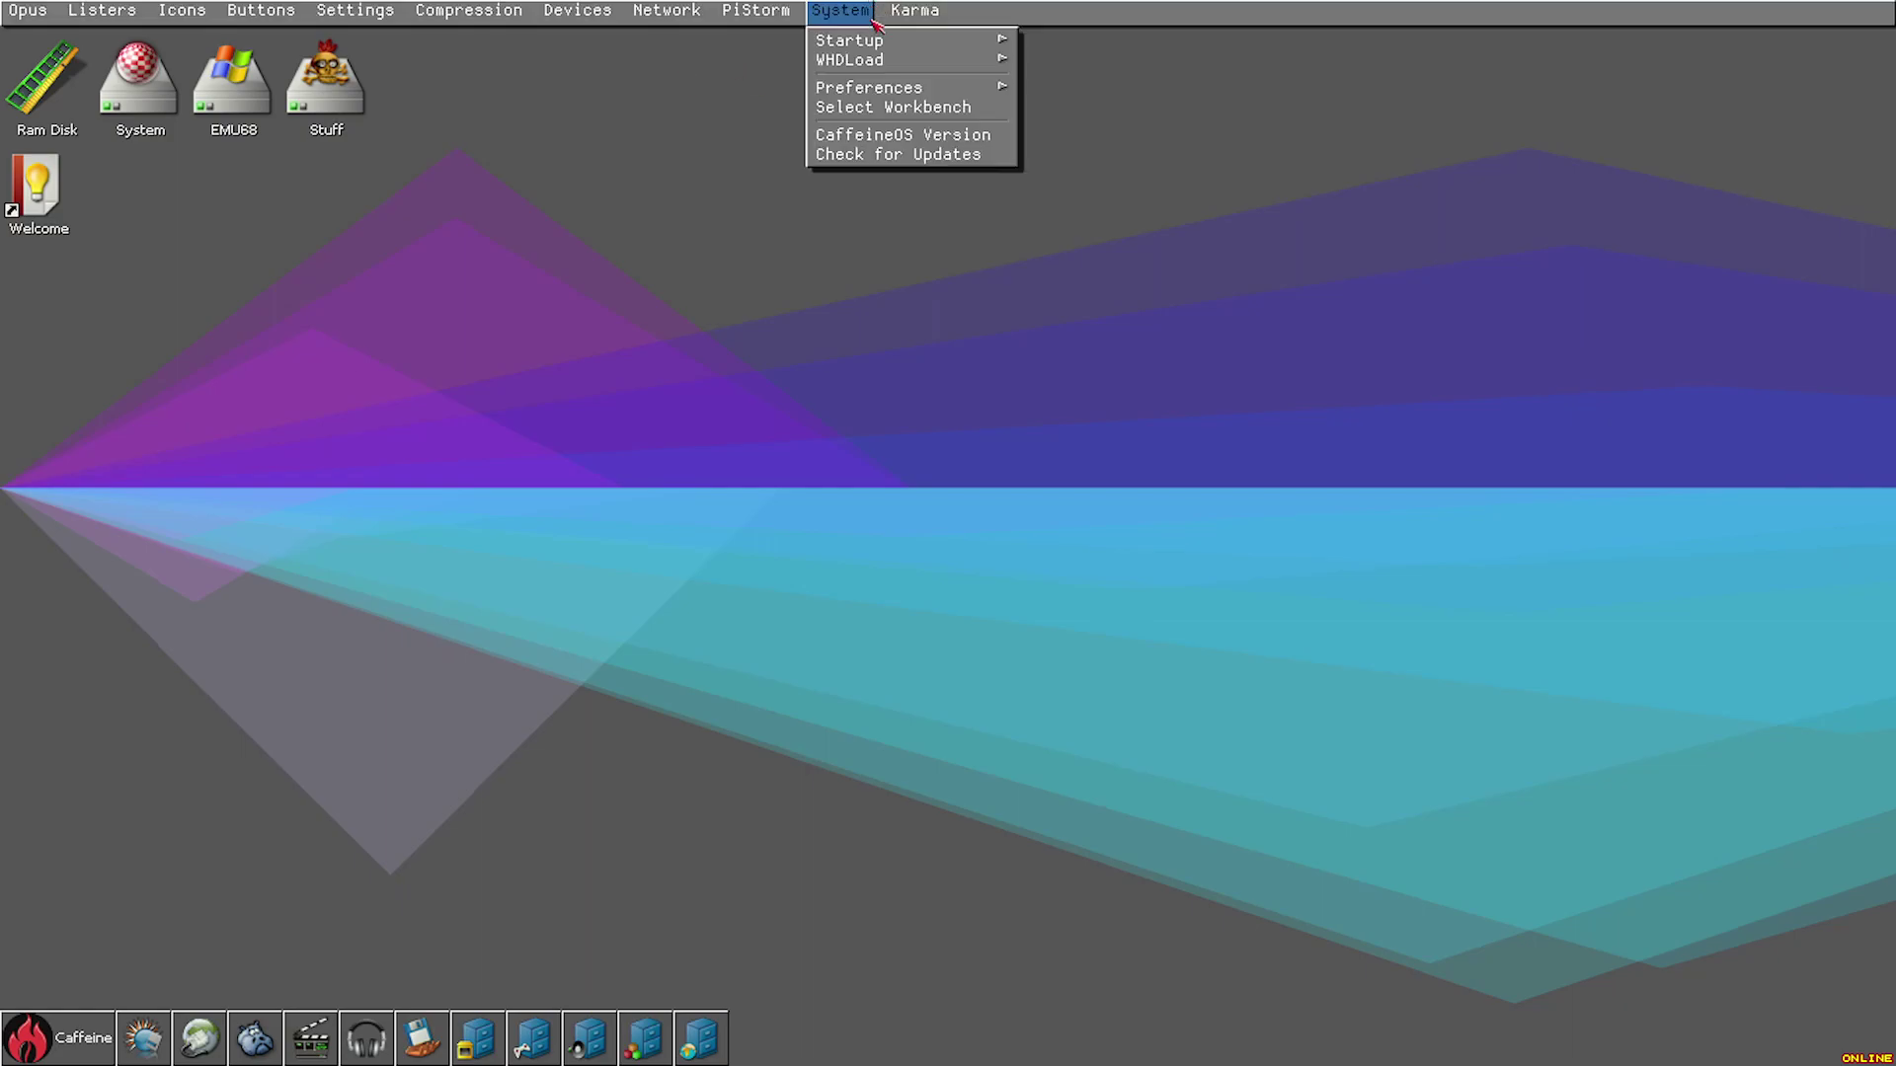
pyautogui.click(1052, 40)
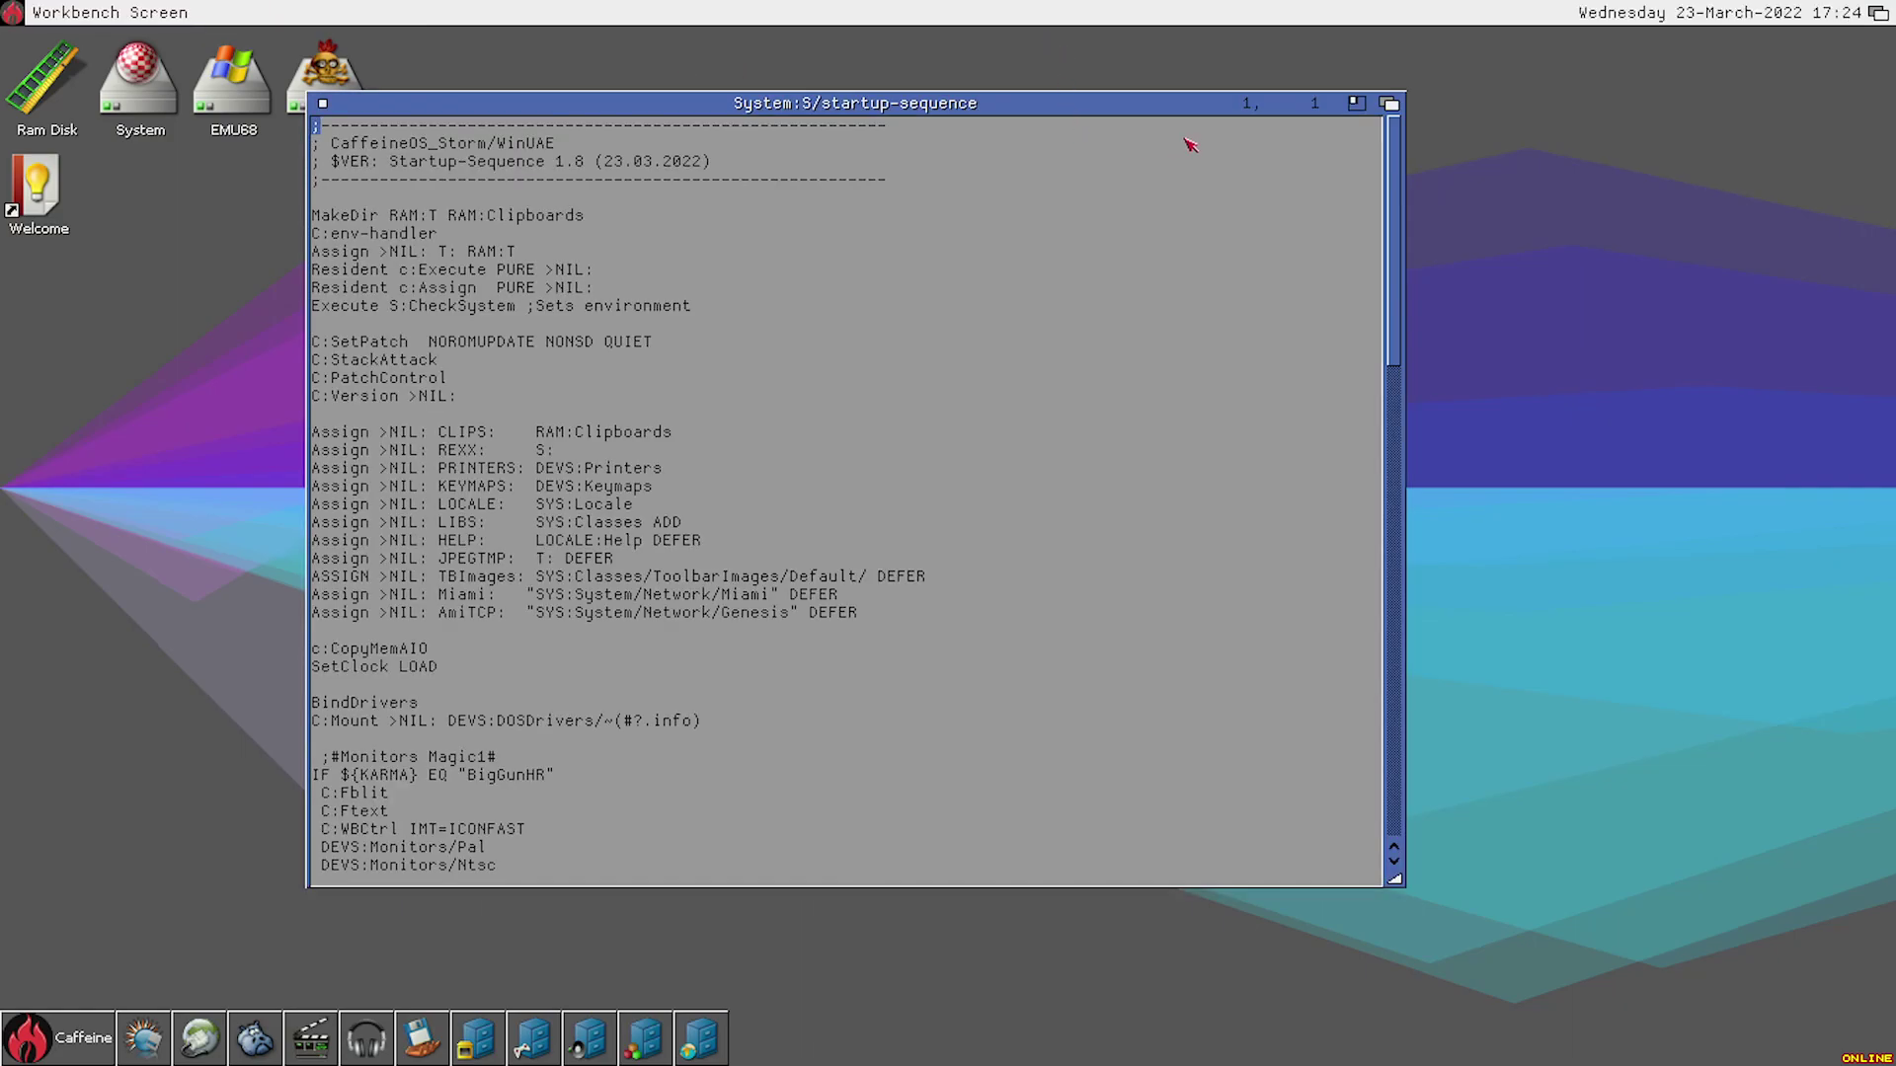
pyautogui.moveTo(963, 107); pyautogui.dragTo(1075, 100)
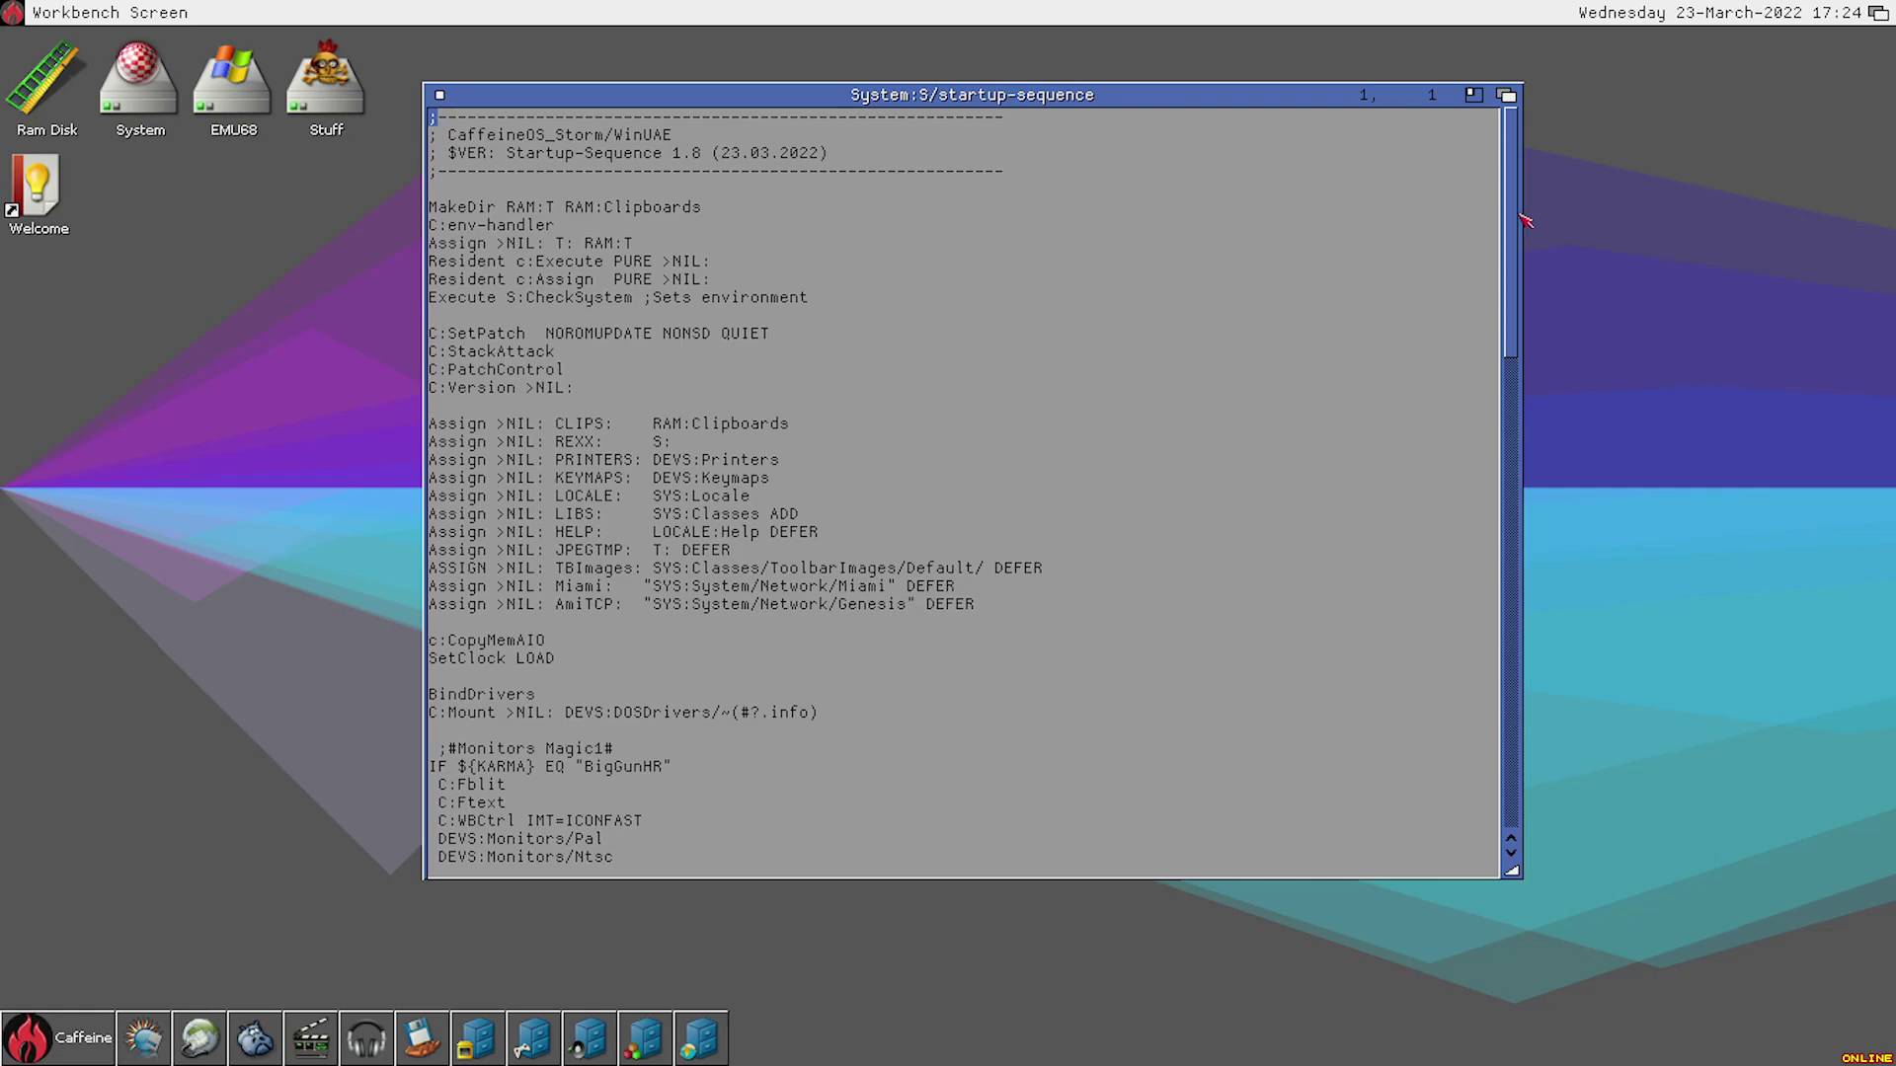
pyautogui.moveTo(1522, 218); pyautogui.dragTo(1484, 430)
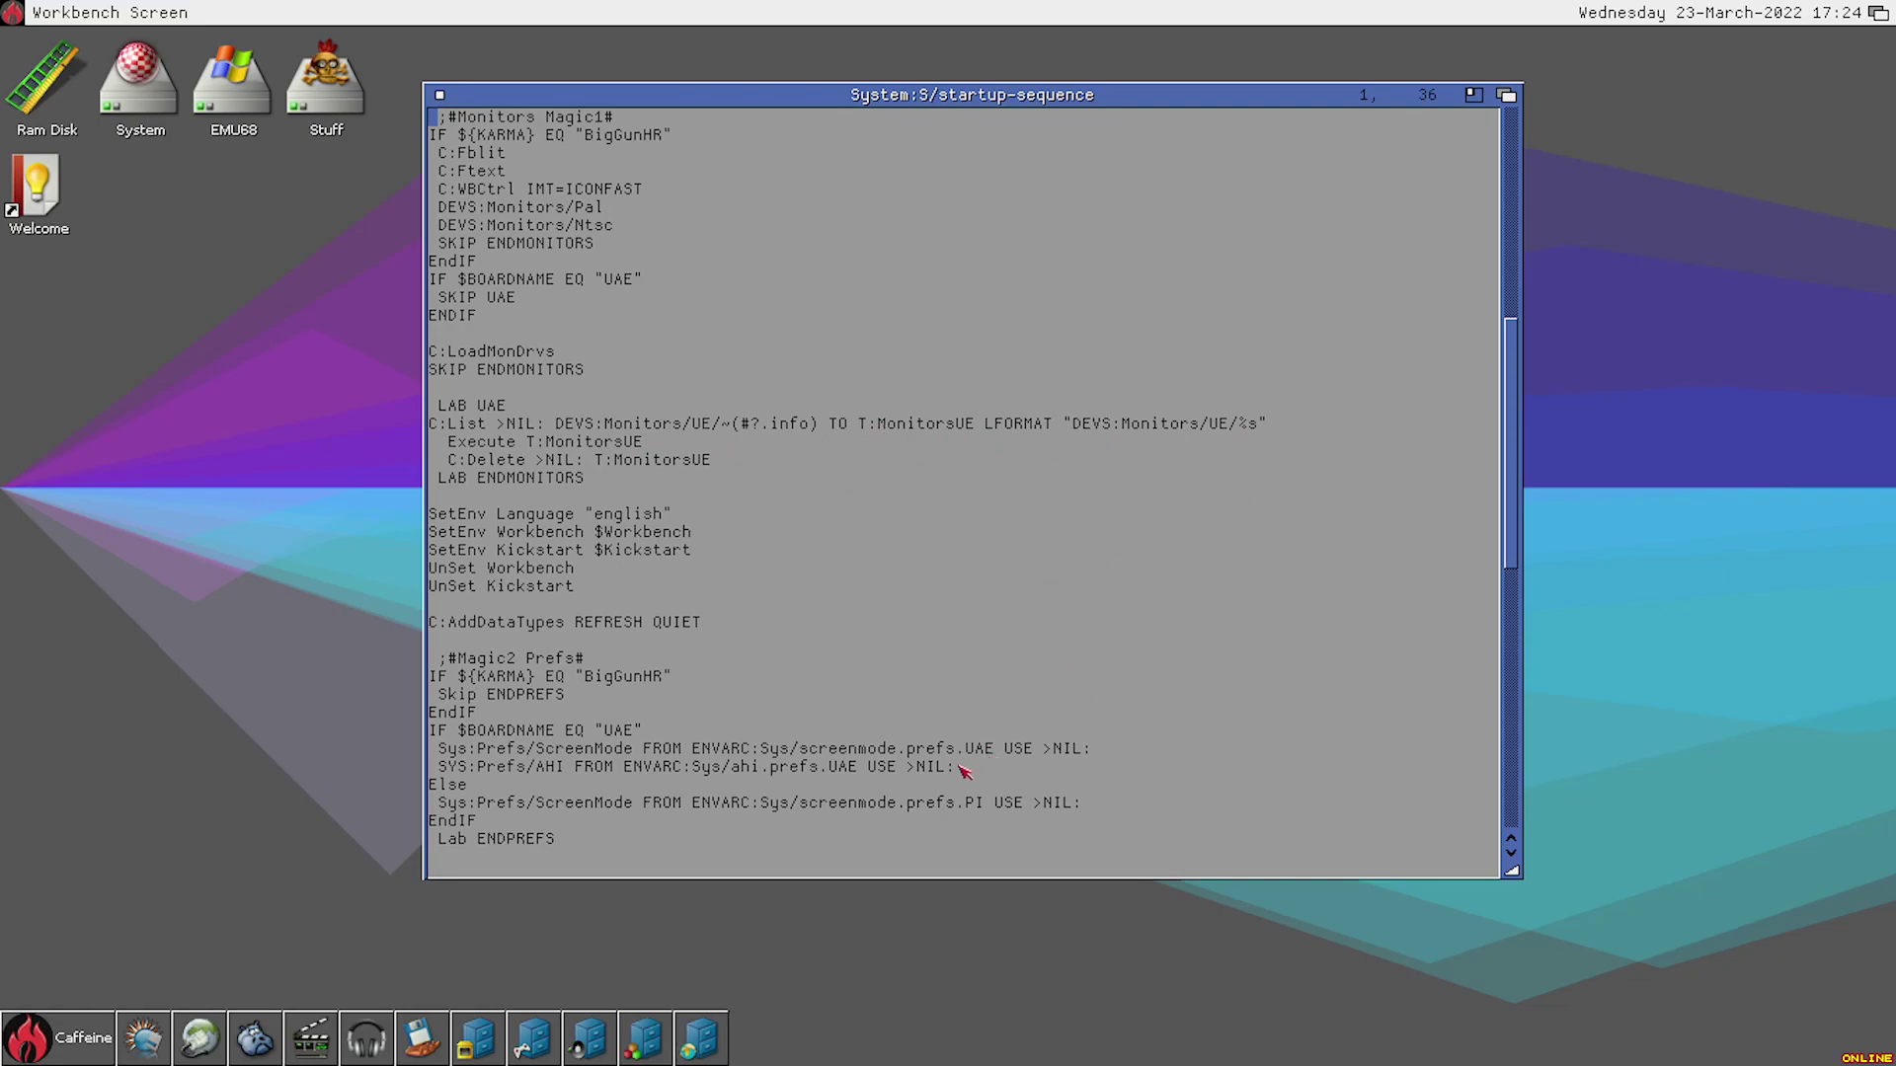
pyautogui.moveTo(906, 755); pyautogui.dragTo(1027, 758)
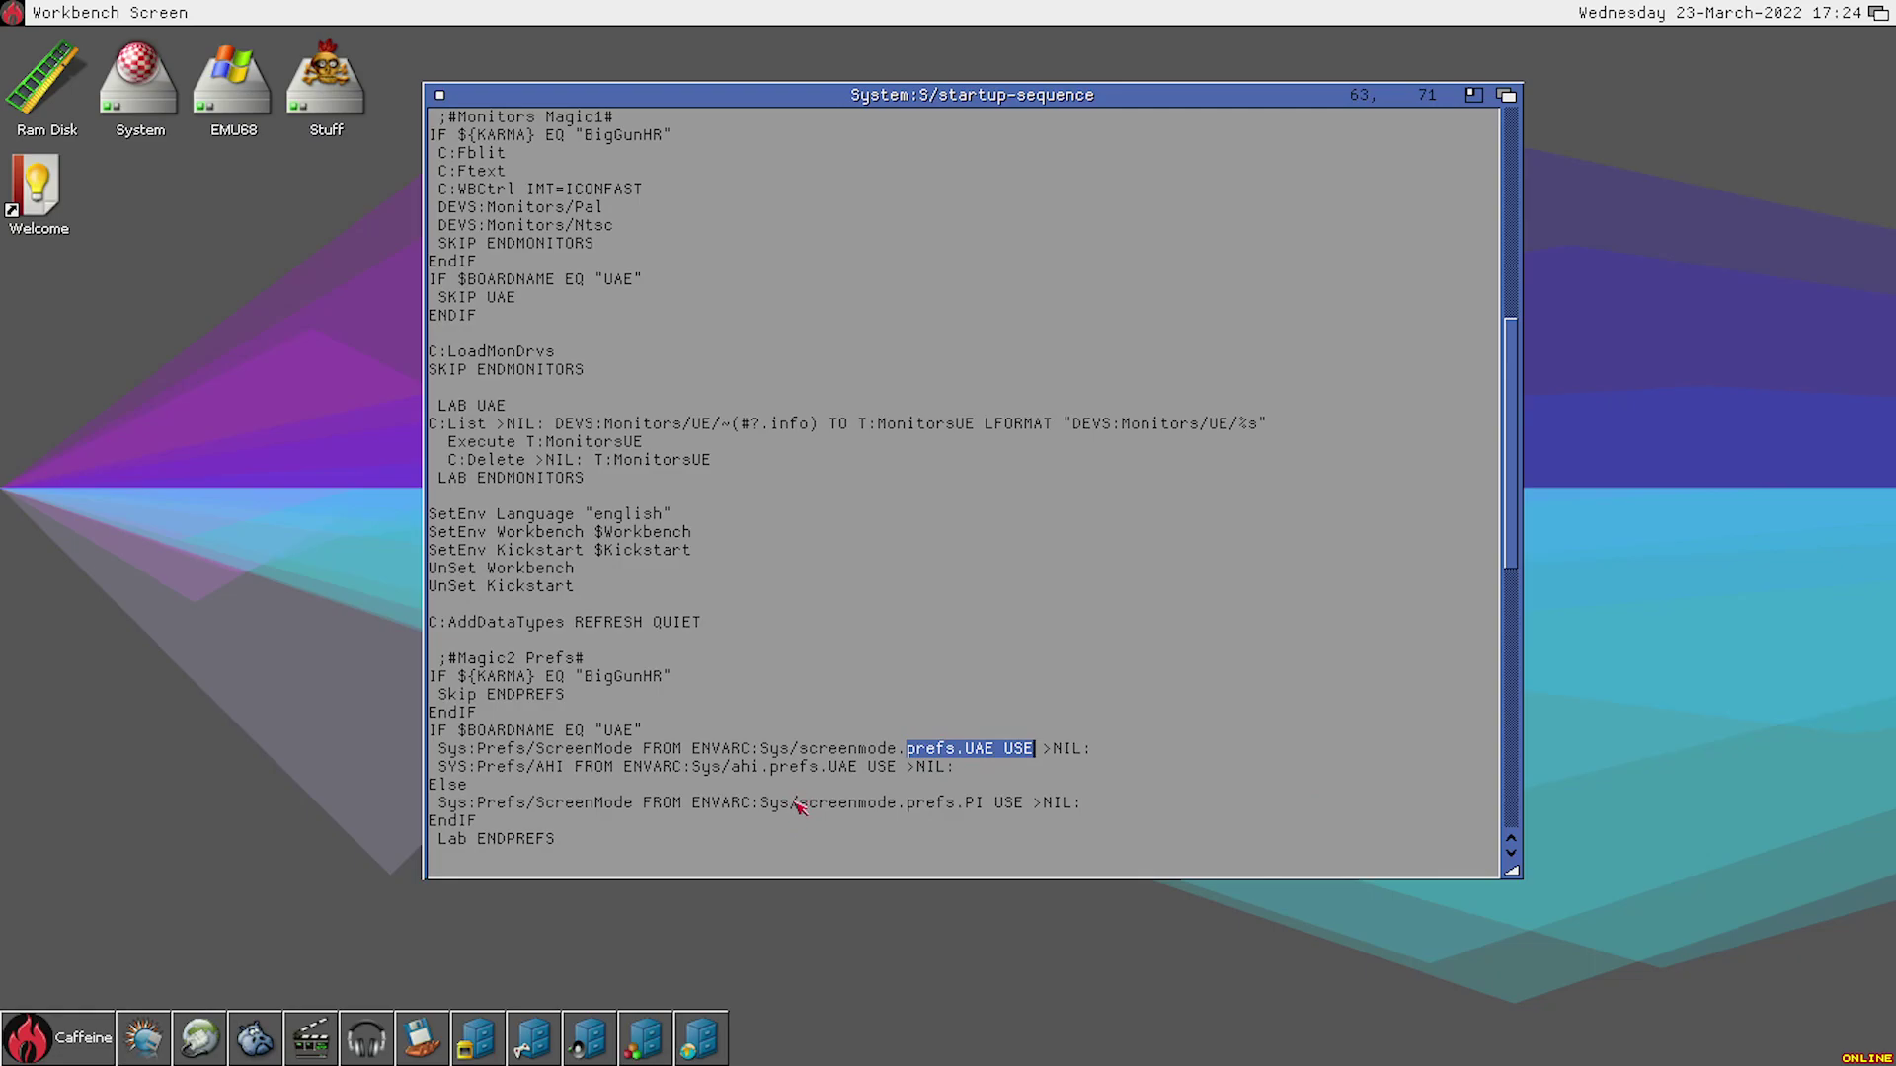
pyautogui.moveTo(795, 806); pyautogui.dragTo(983, 818)
pyautogui.click(983, 818)
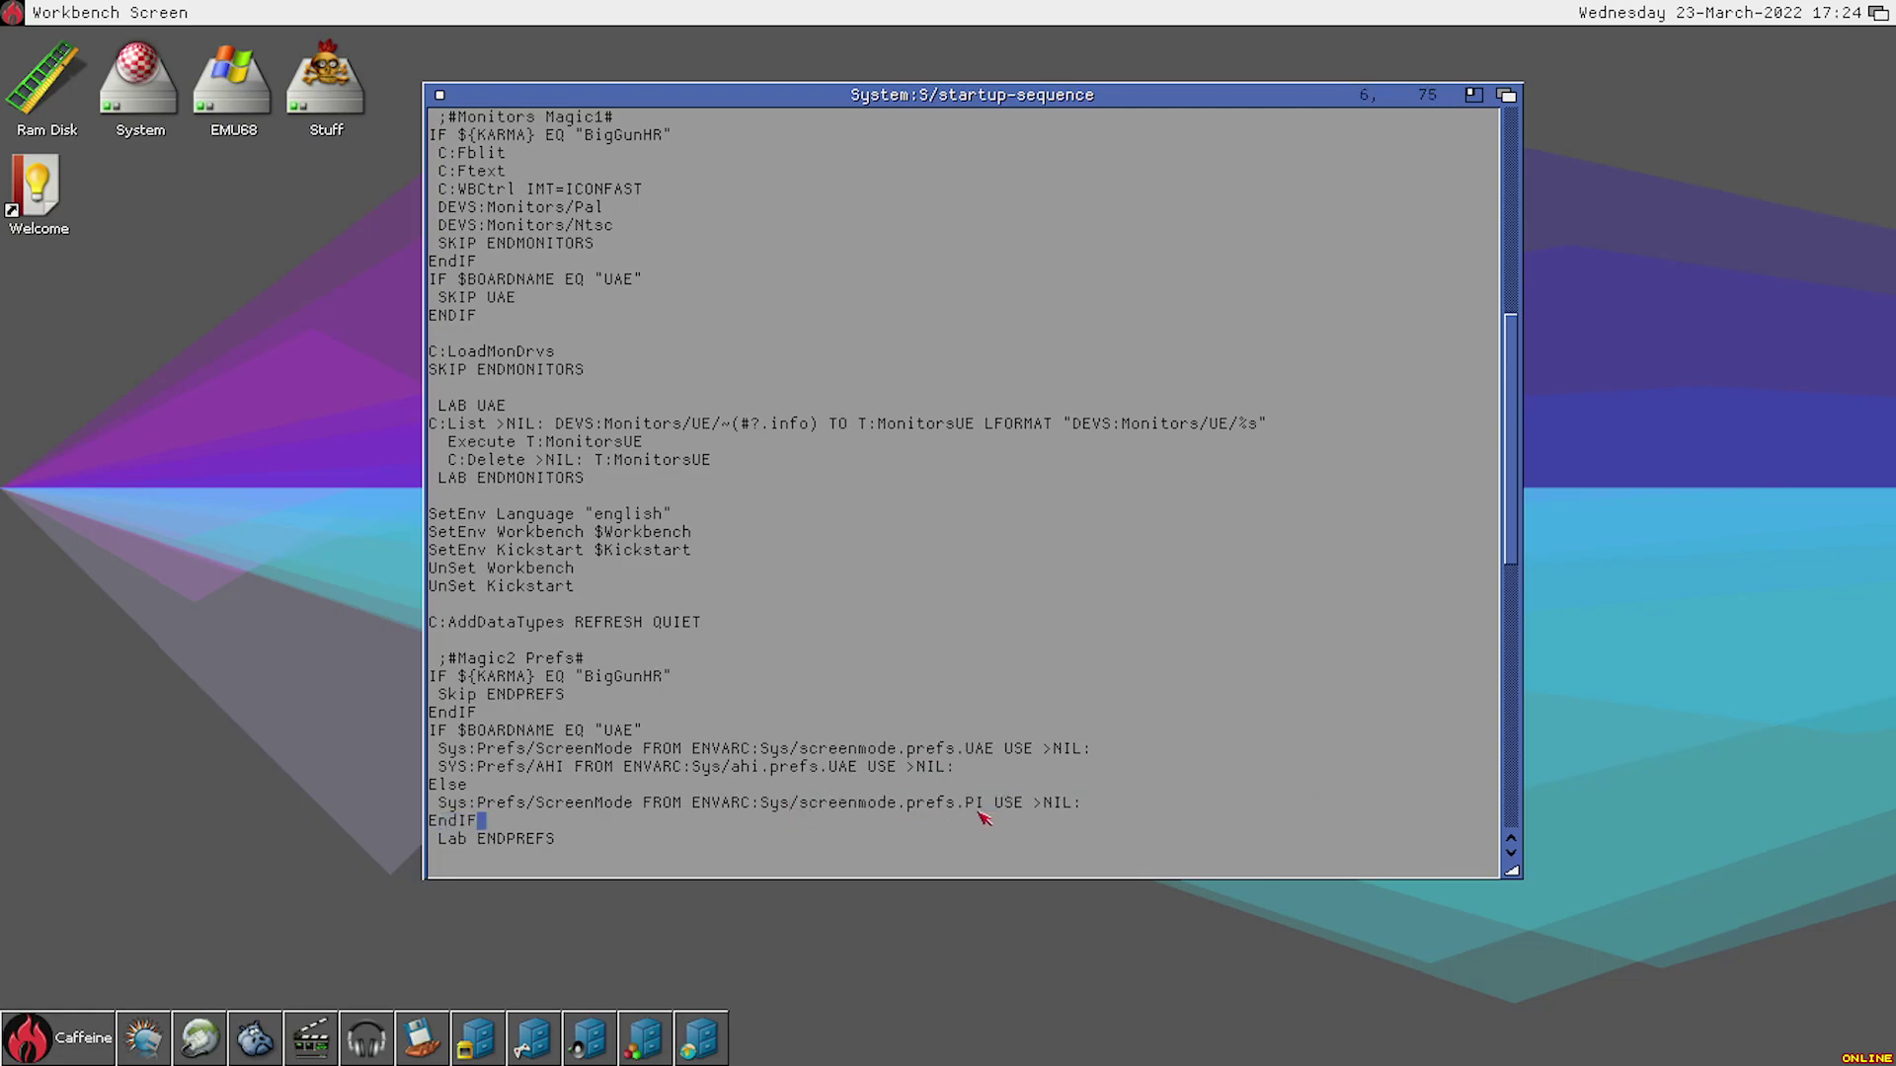
pyautogui.moveTo(1516, 400); pyautogui.dragTo(1488, 156)
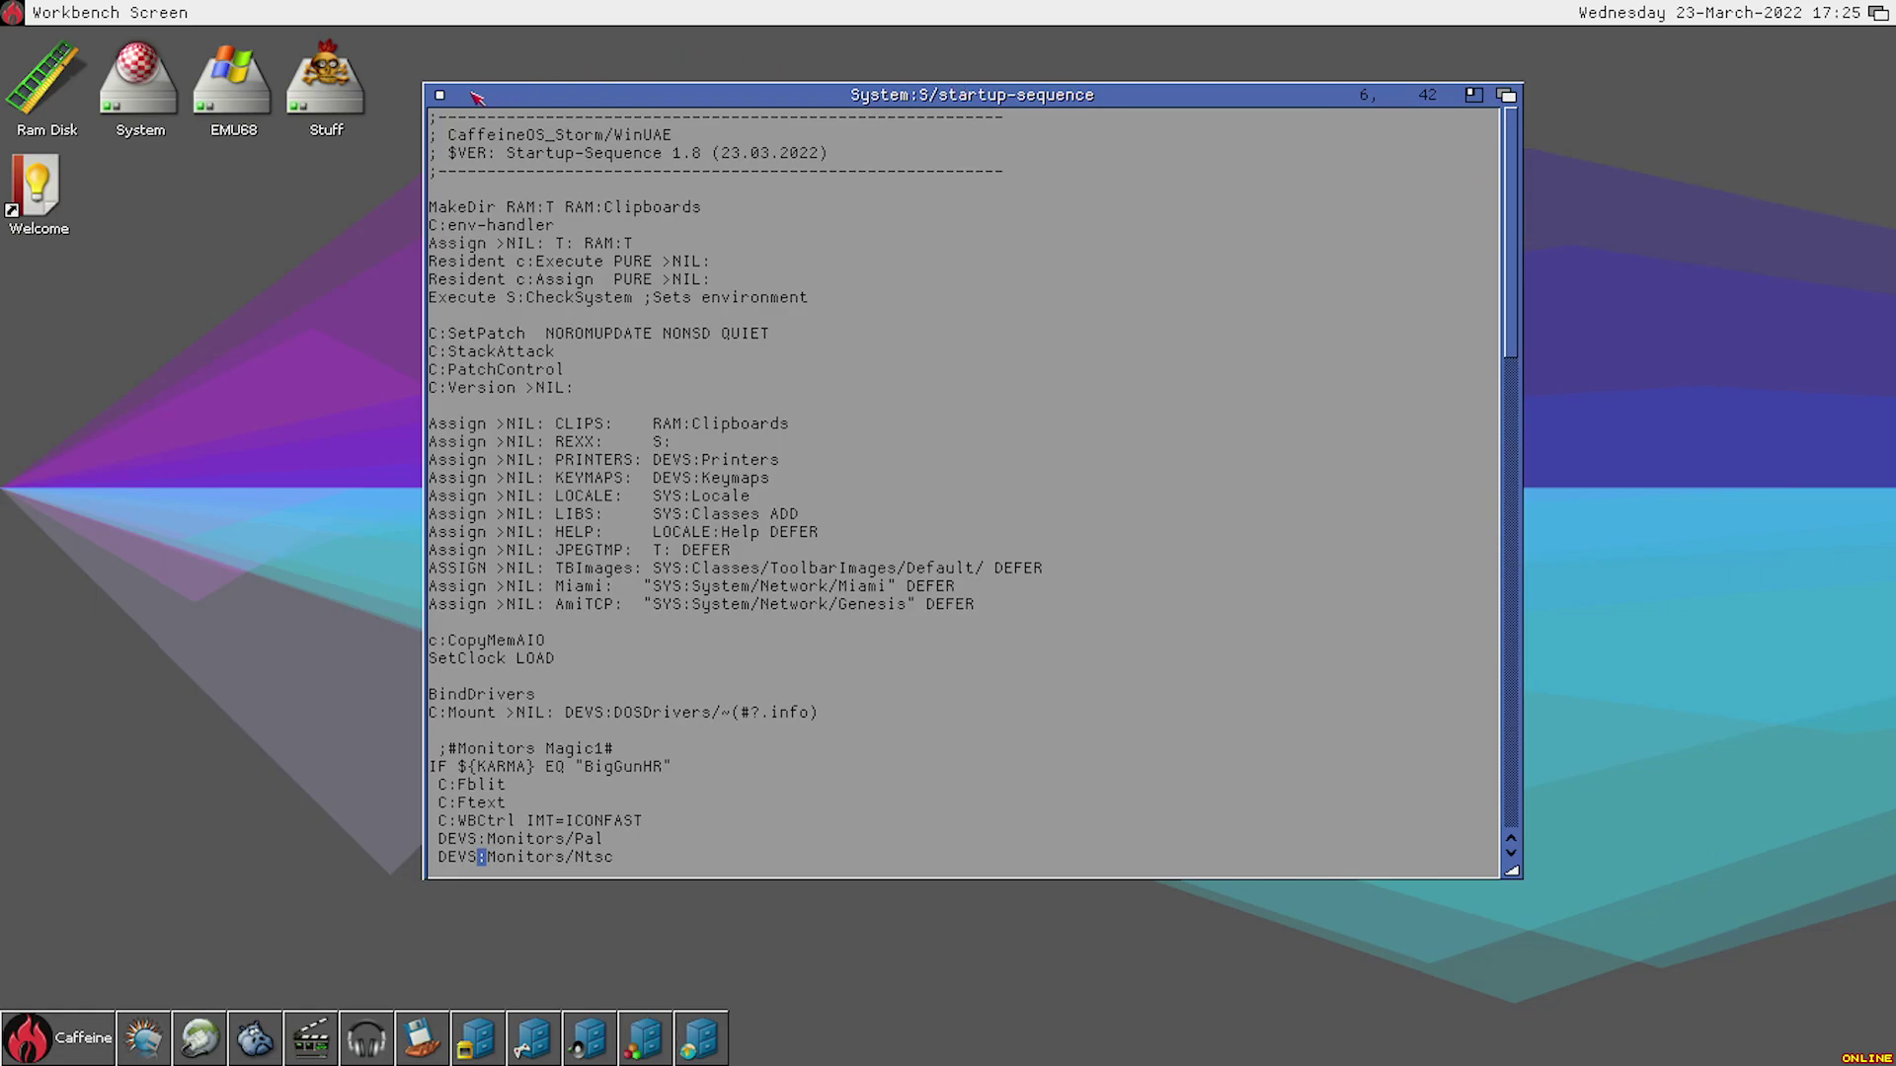
pyautogui.click(441, 97)
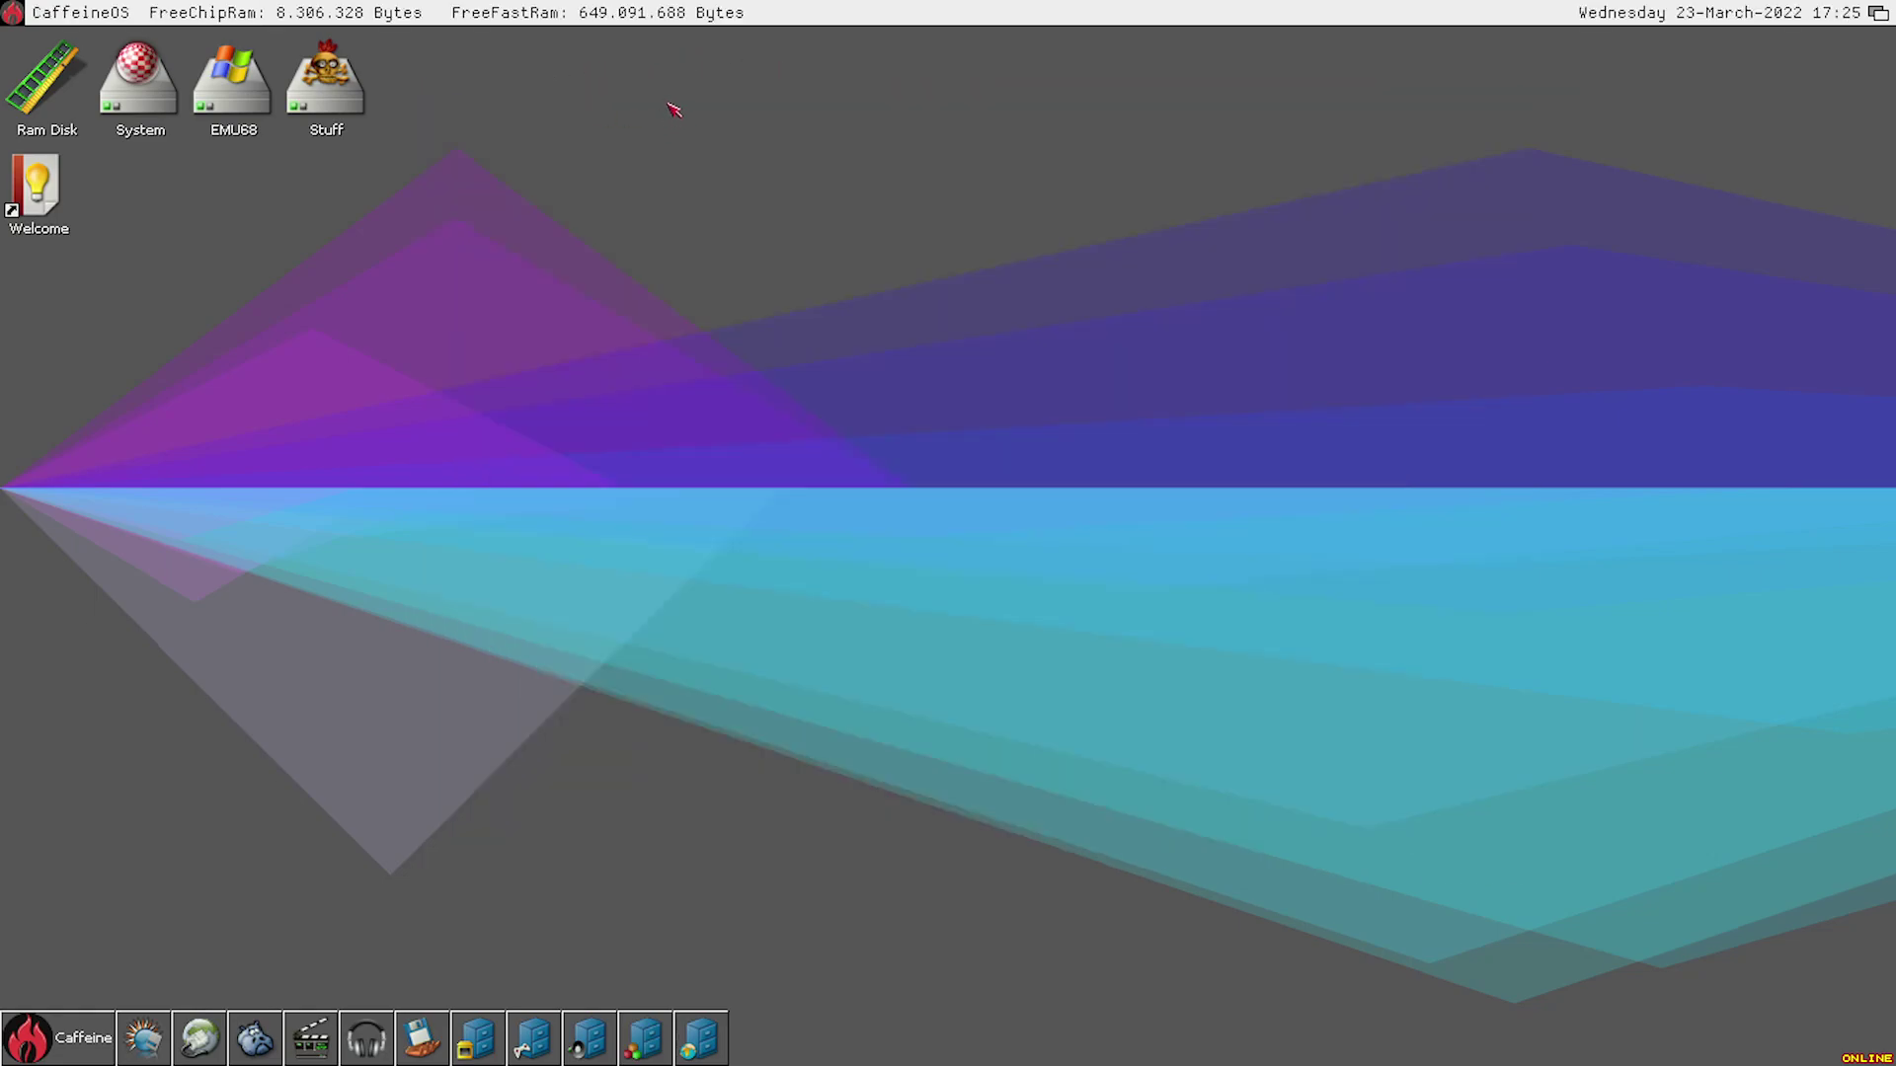
pyautogui.rightClick(834, 8)
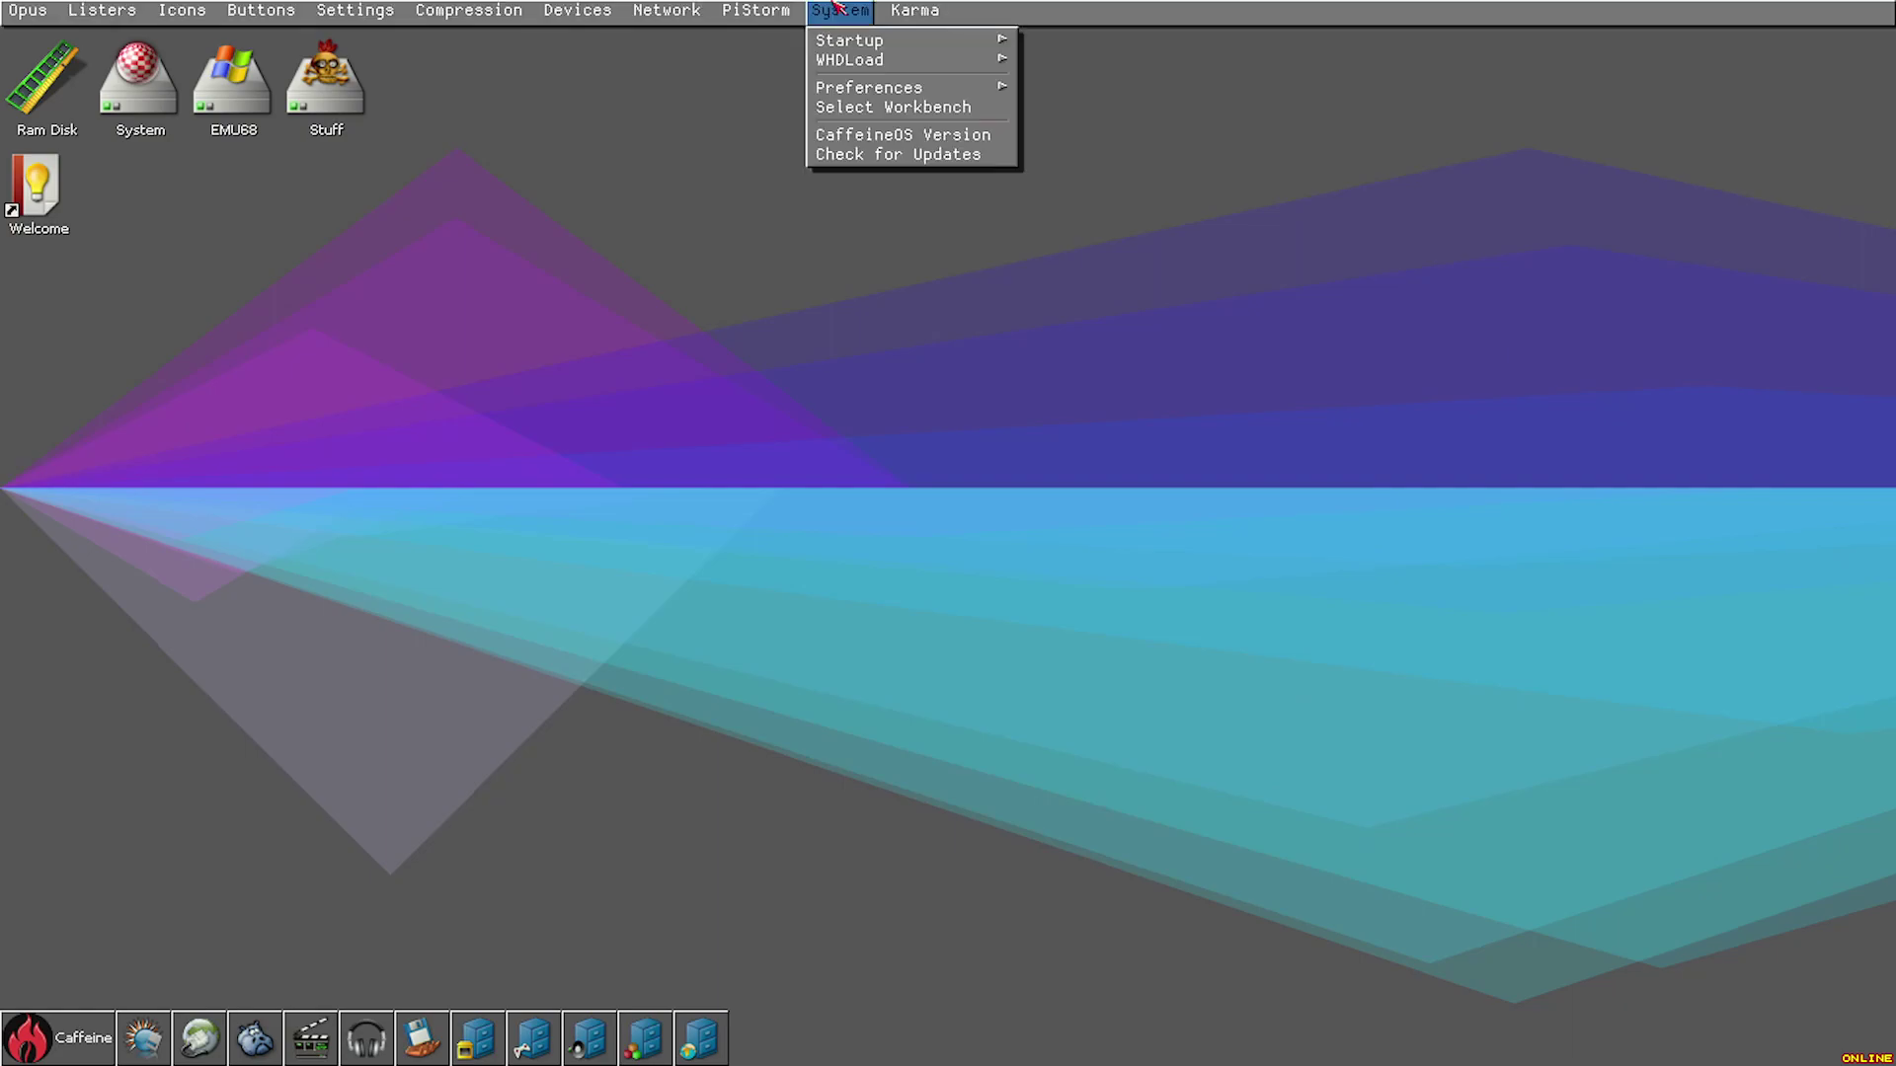
pyautogui.moveTo(779, 11)
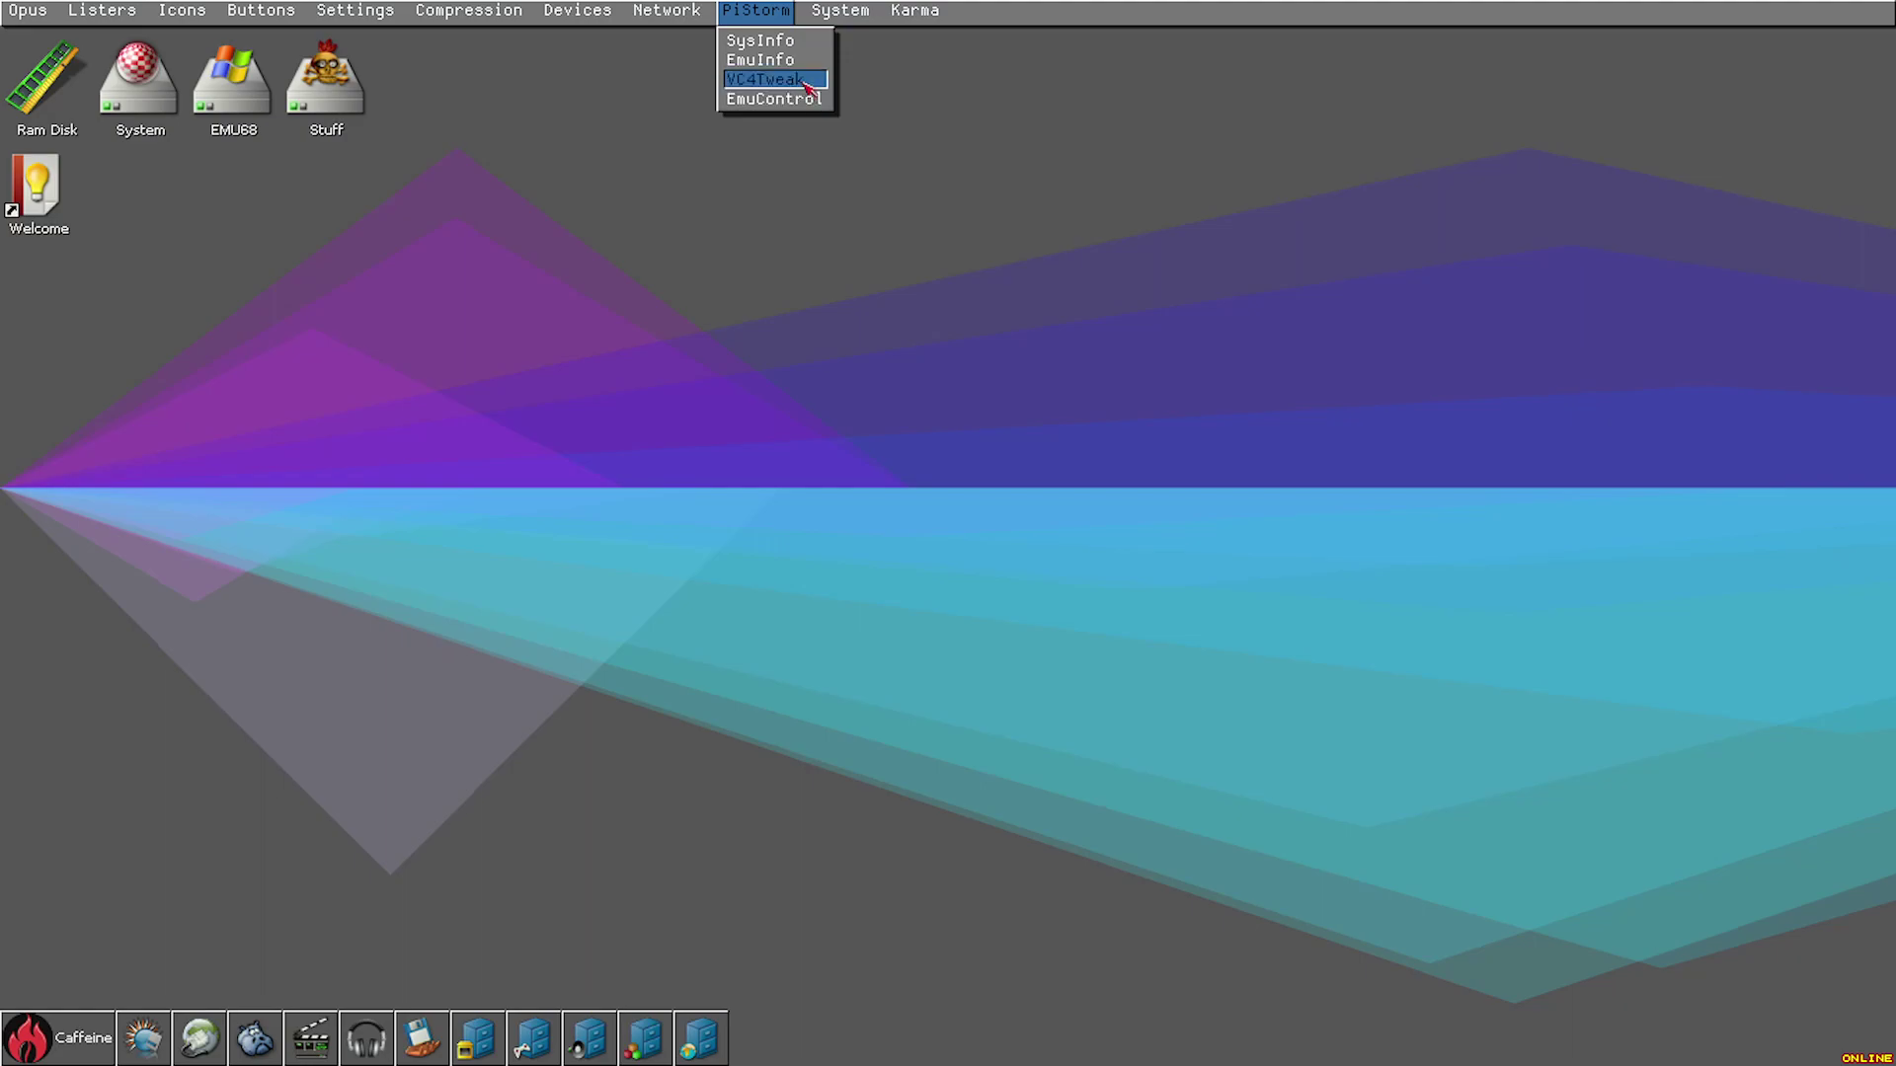
pyautogui.rightClick(608, 120)
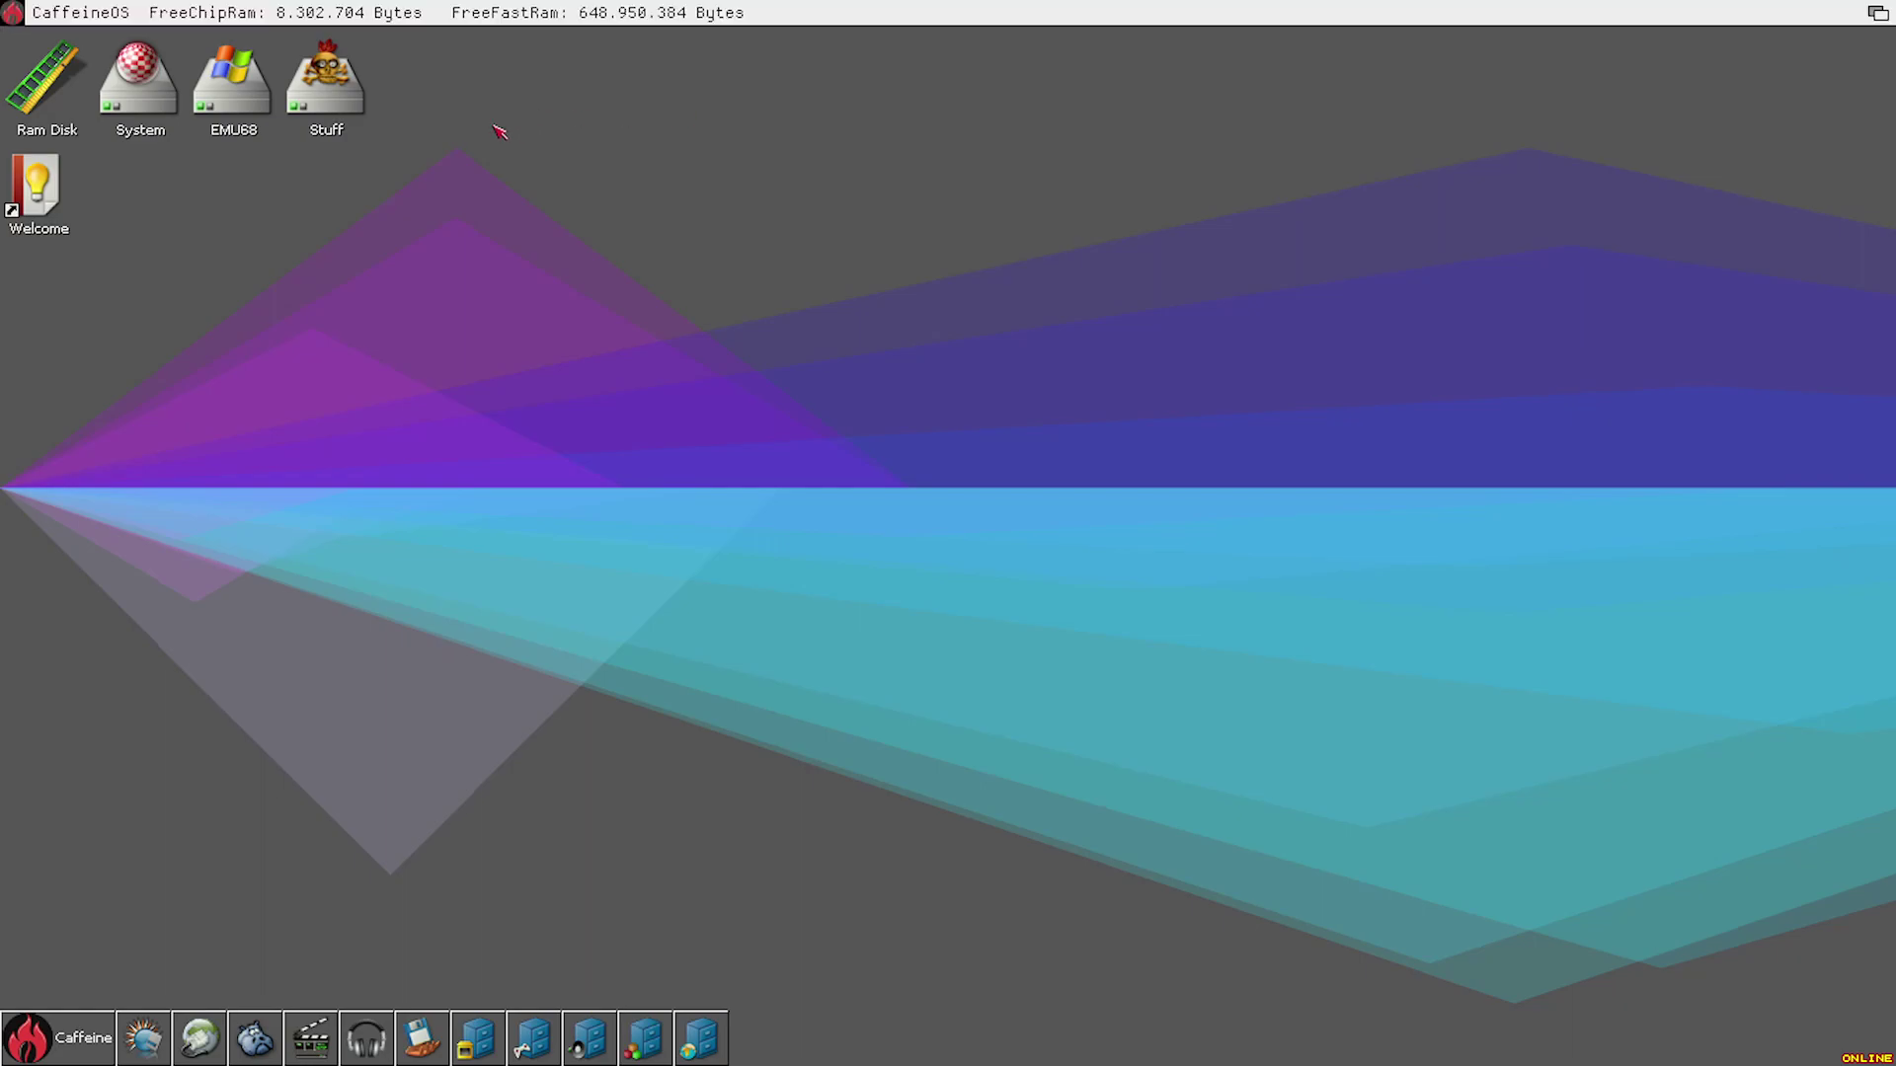